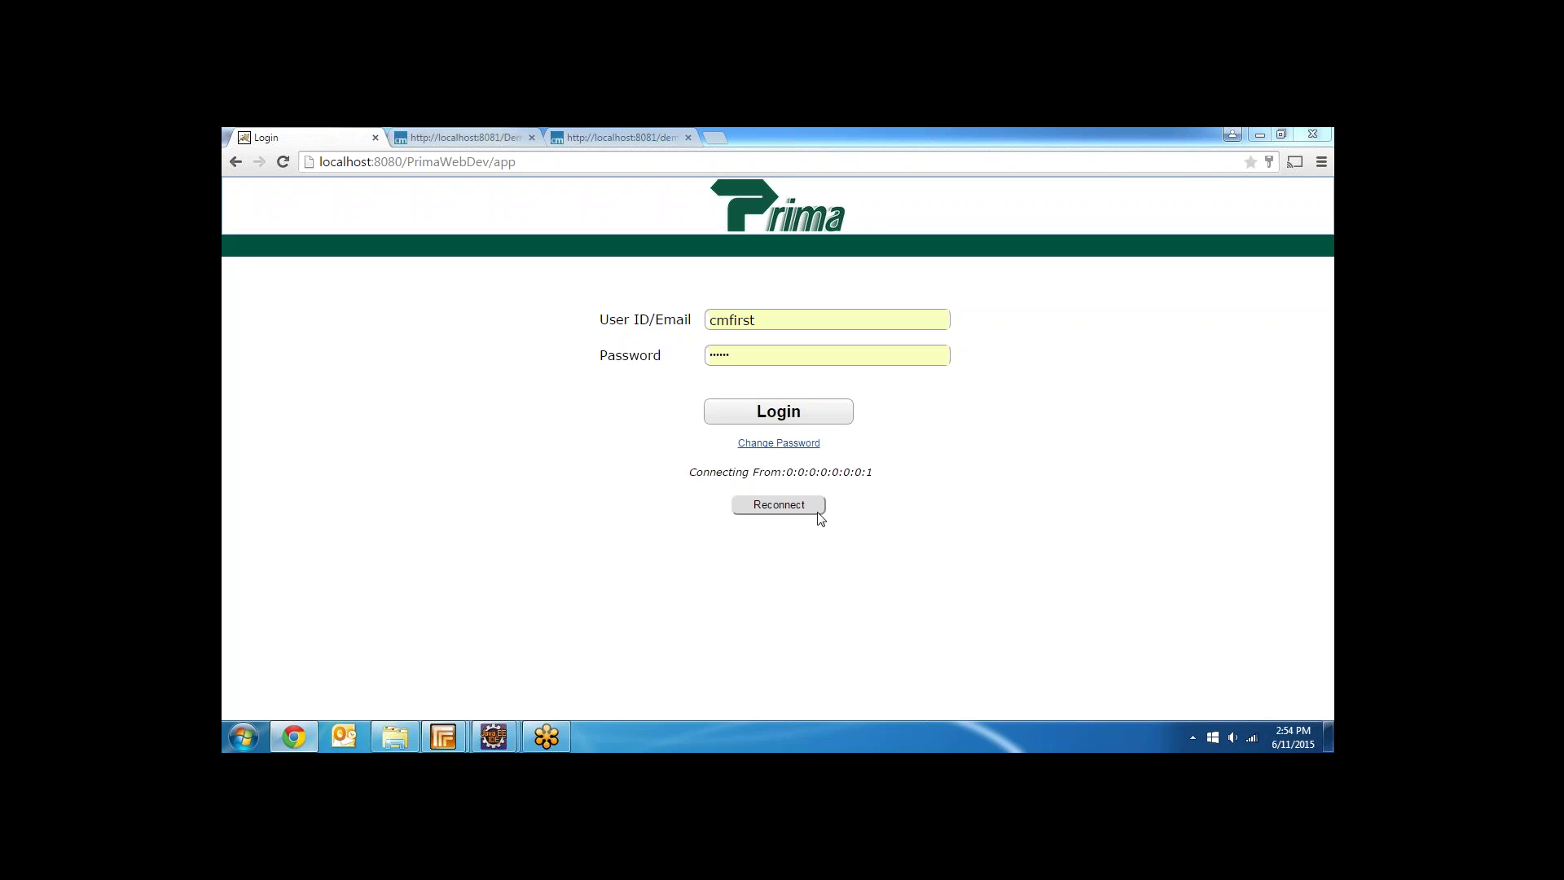
Step: Log in to Prima with the prefilled credentials and open the Charge Code List from the frequent reports
left_click(792, 413)
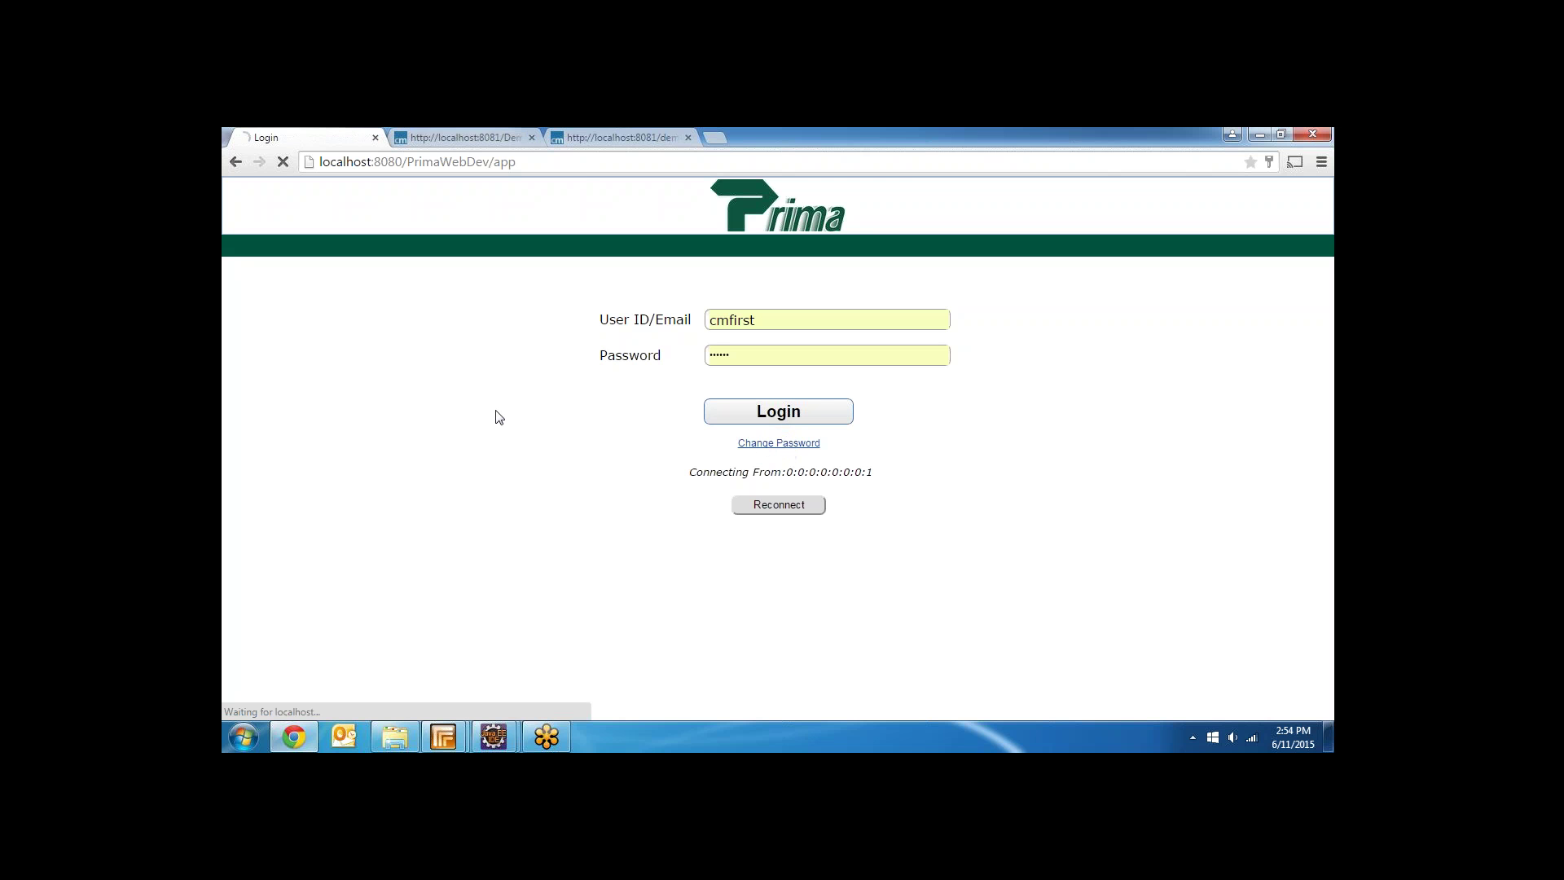
left_click(329, 509)
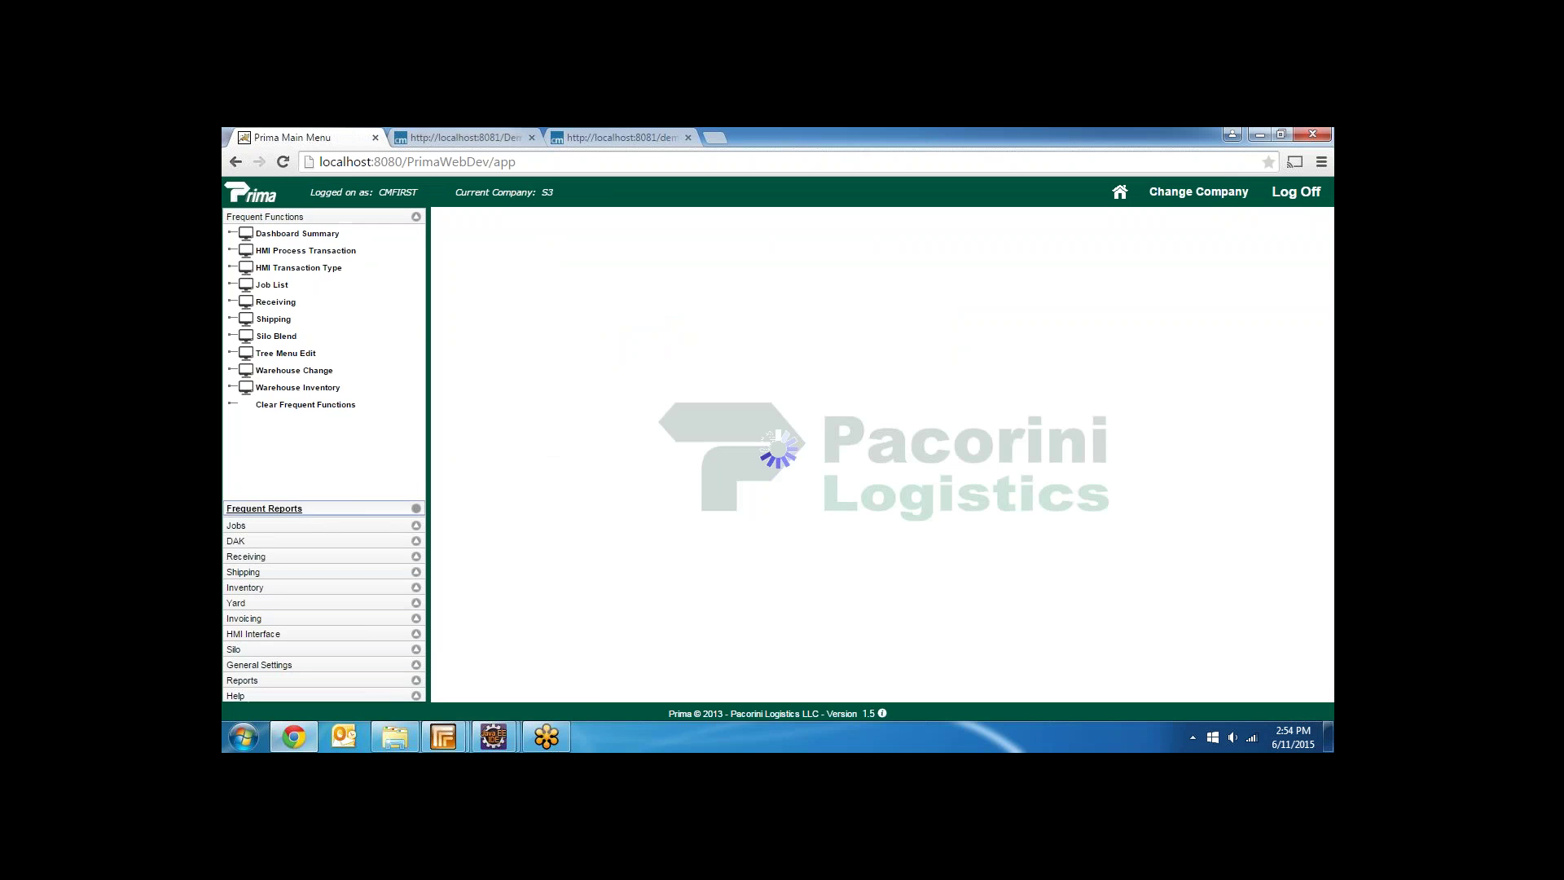
left_click(306, 253)
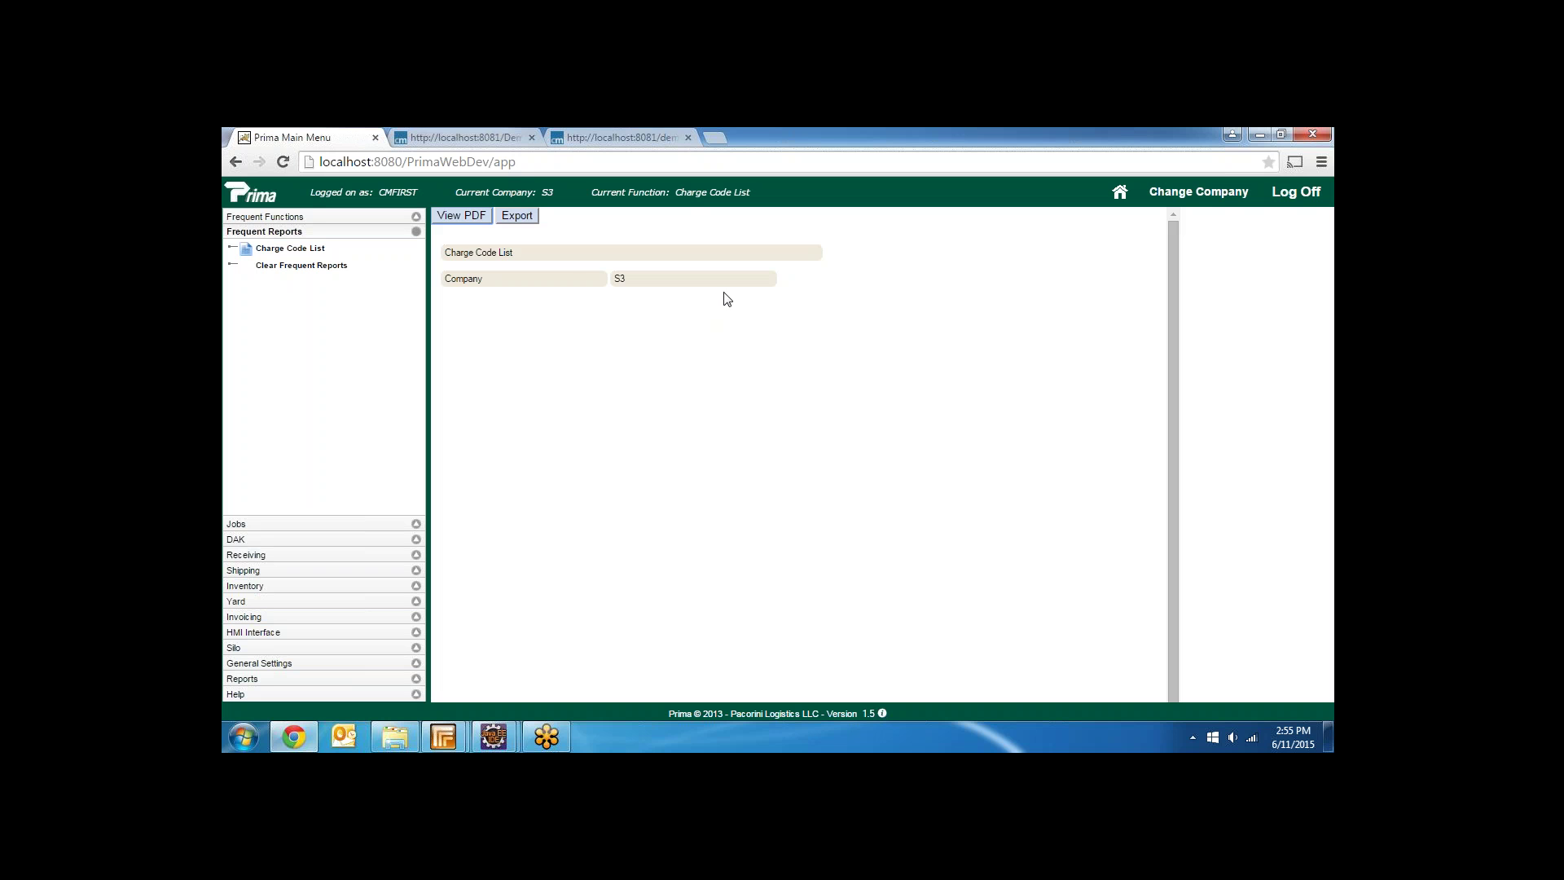
Step: View the Charge Code List report as a PDF, look through its pages and close the report window
left_click(463, 217)
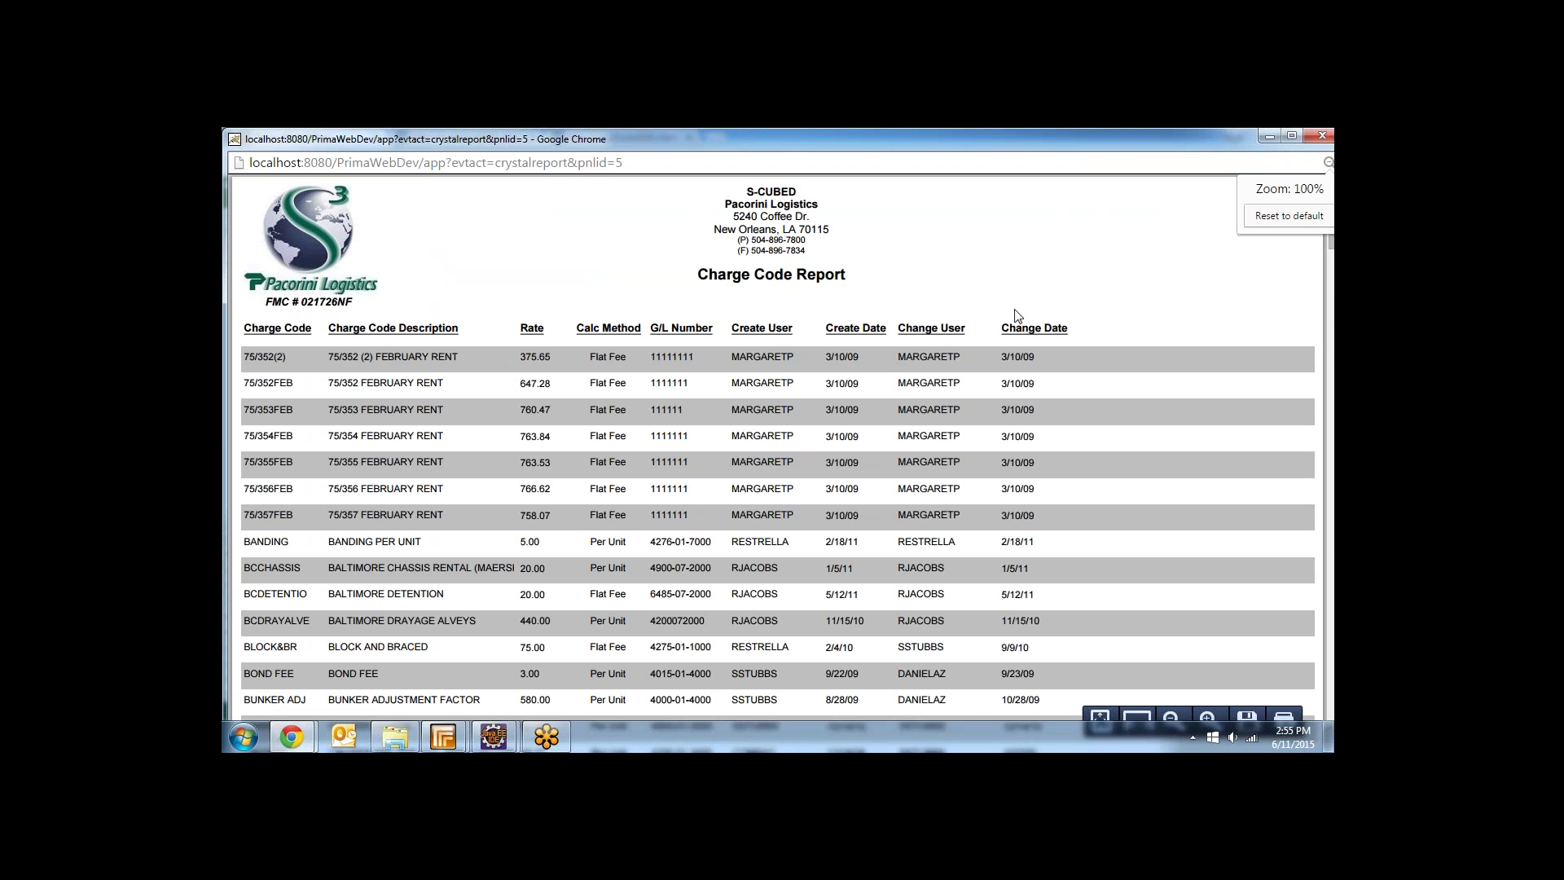
scroll(953, 407, "down", 20)
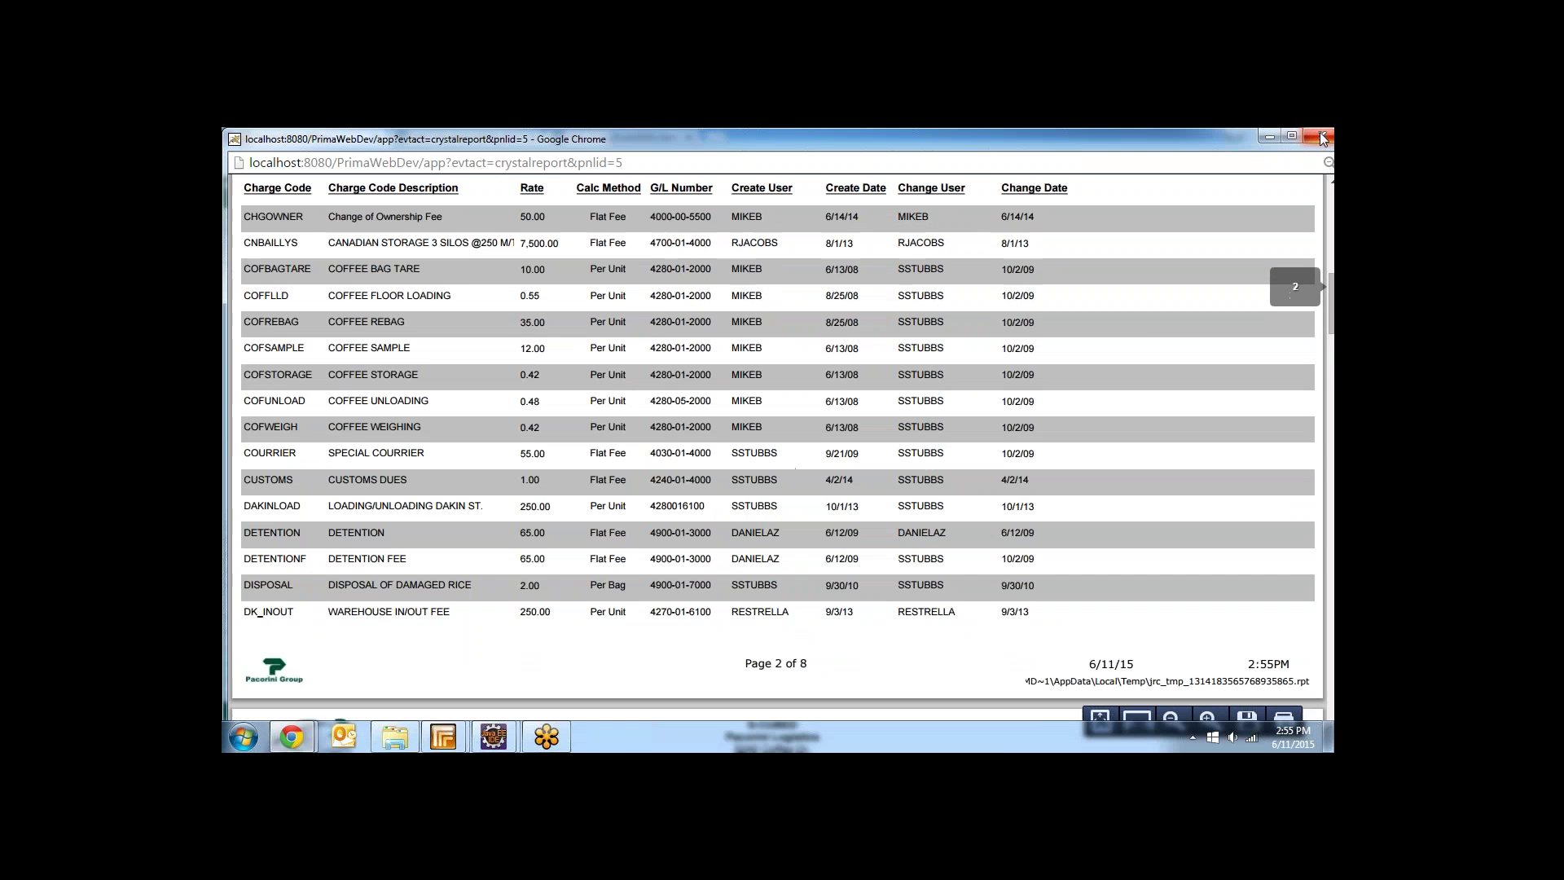
left_click(1322, 135)
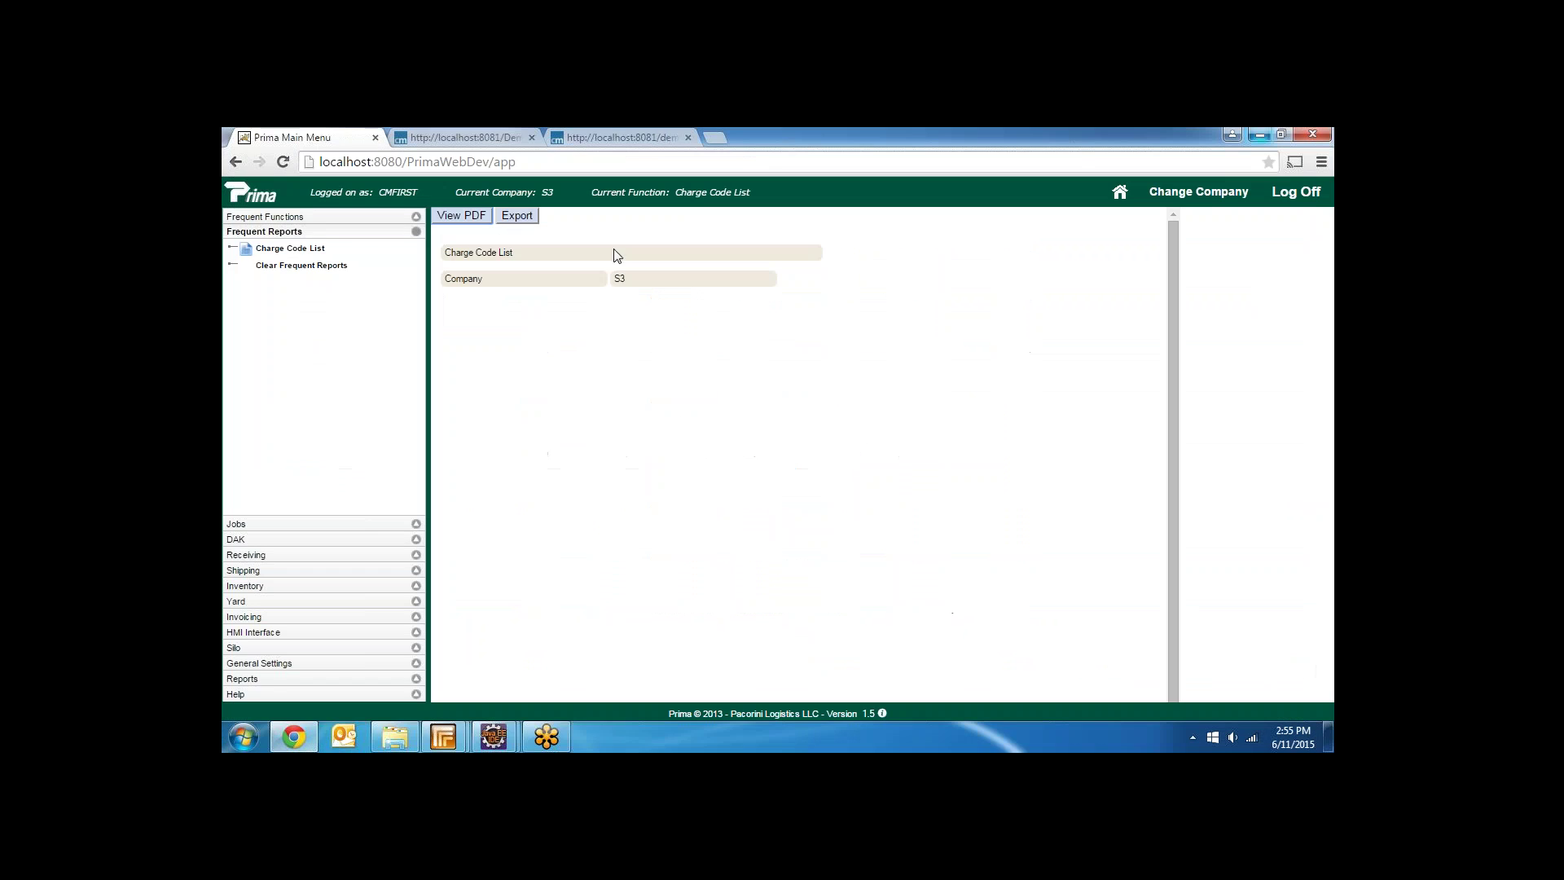
Step: Export the Charge Code List to the Crystal Reports viewer, look over the report and close the viewer
left_click(531, 218)
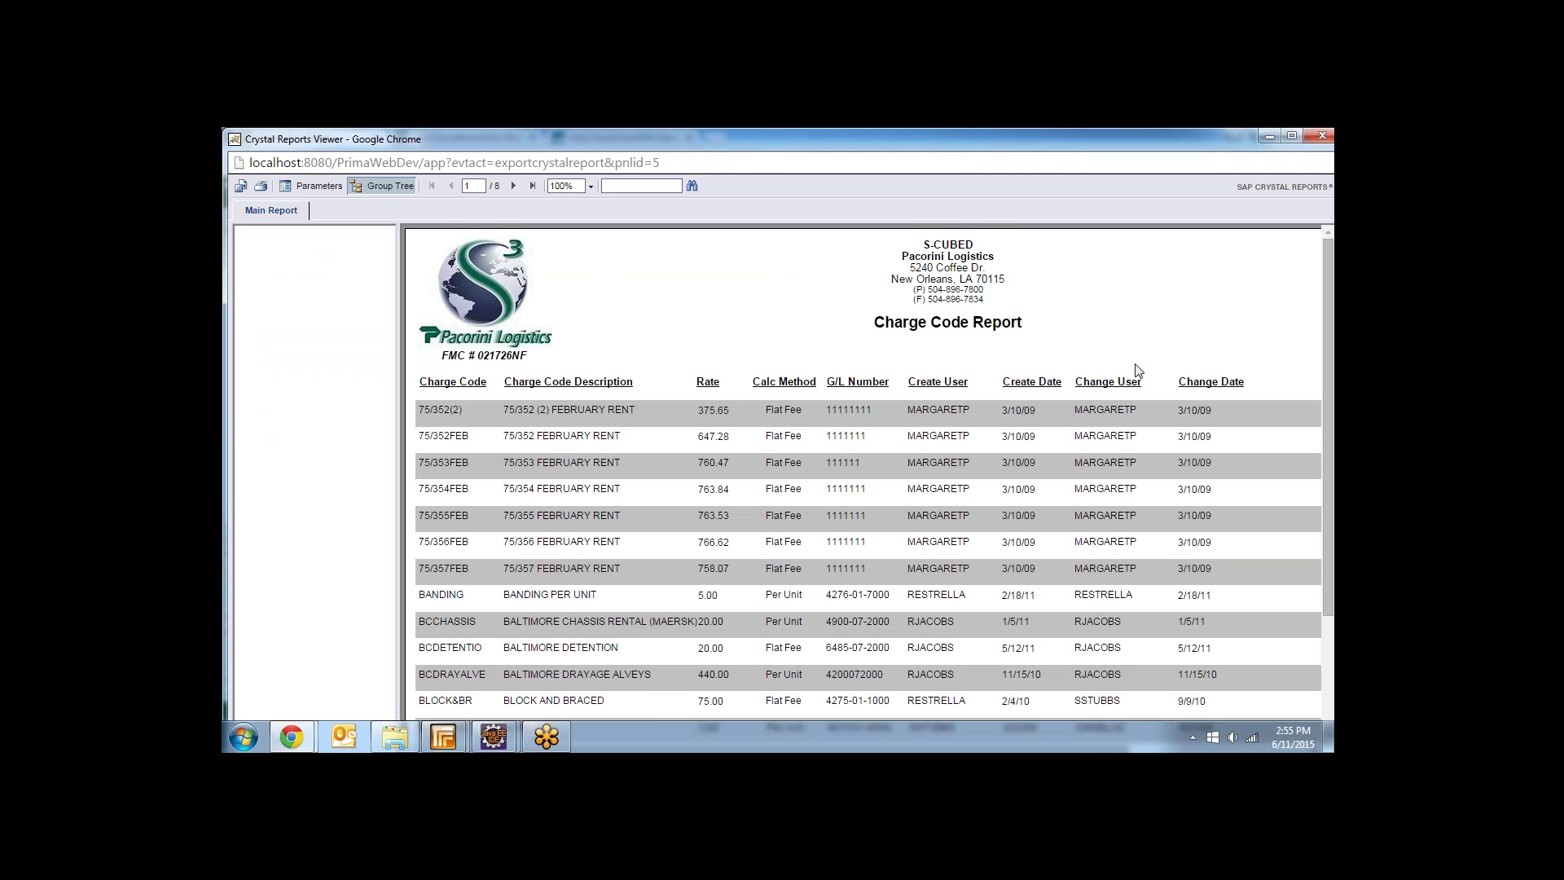
scroll(1137, 365, "down", 2)
left_click(1322, 136)
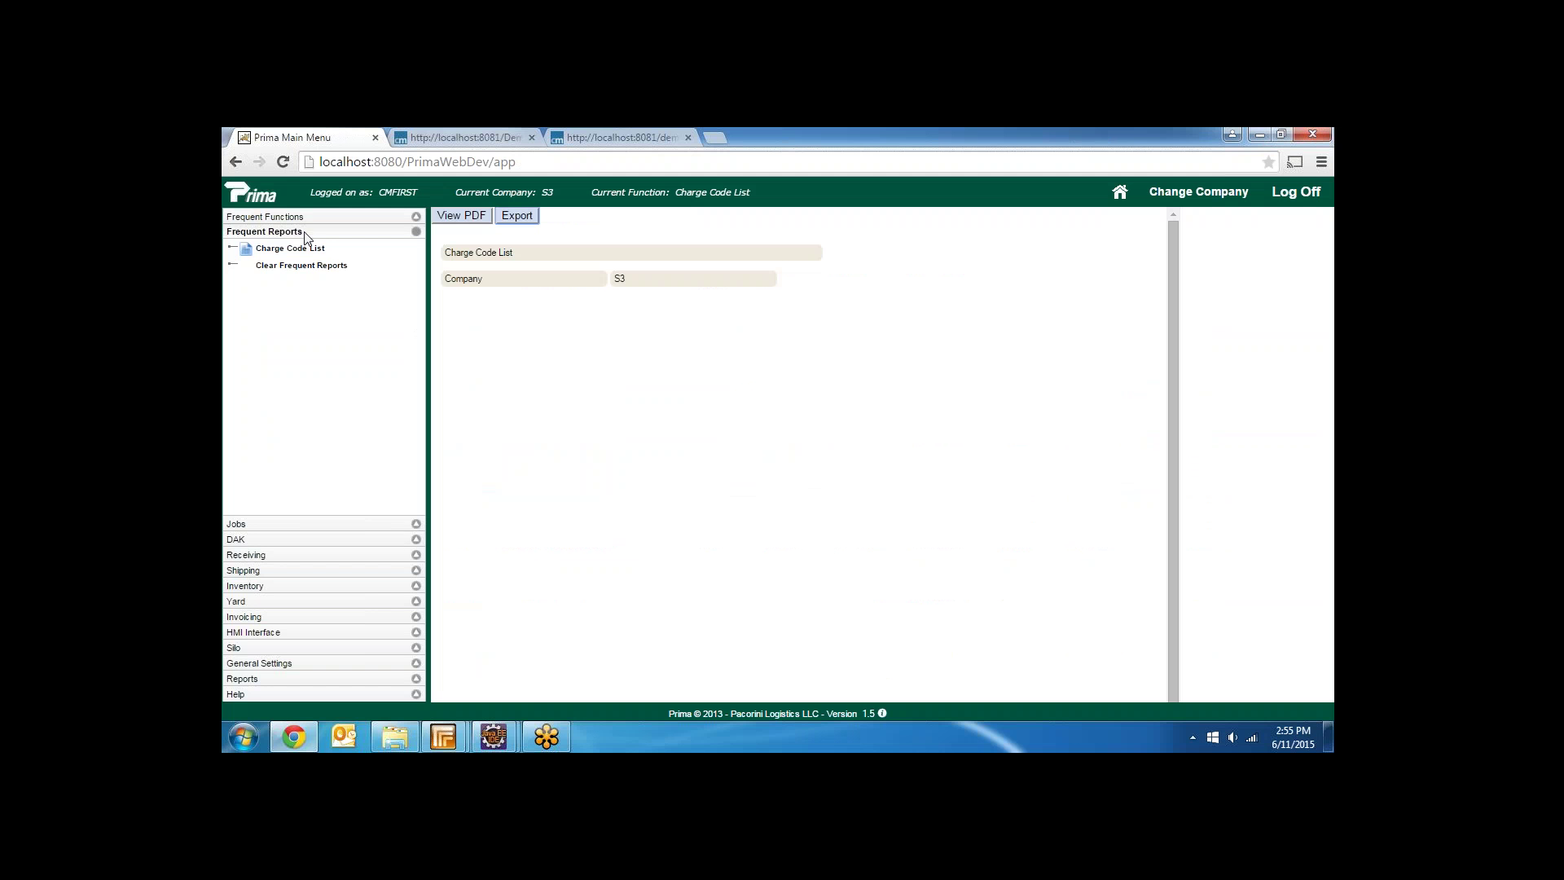
Step: Switch to the Eclipse workspace with the PrimaMobile project and stop its running Tomcat v7.0 server
mouse_move(505, 745)
left_click(530, 674)
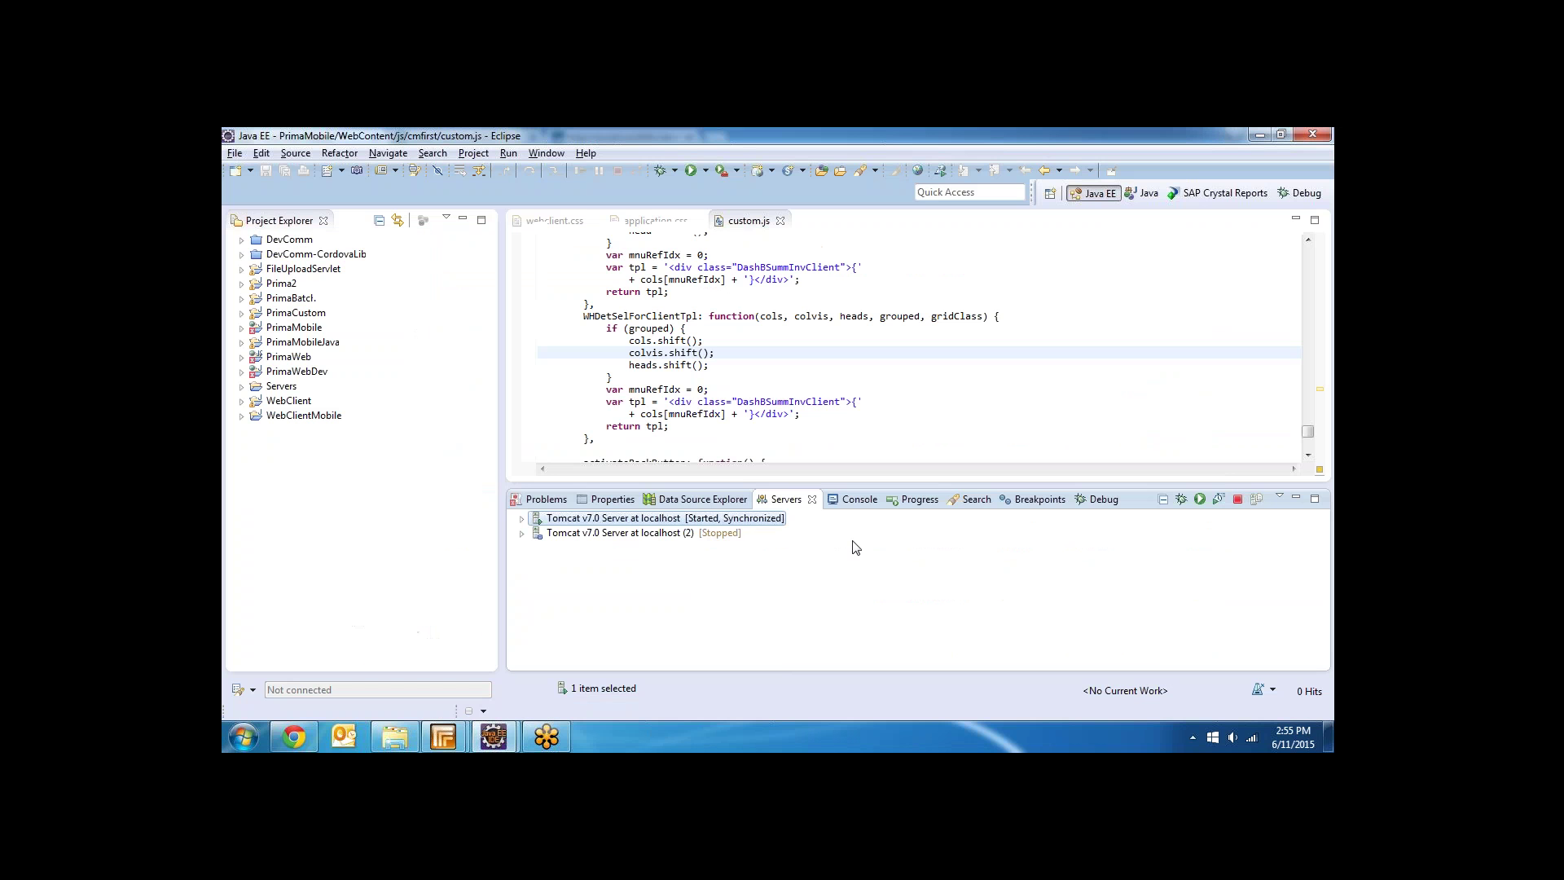
left_click(1237, 500)
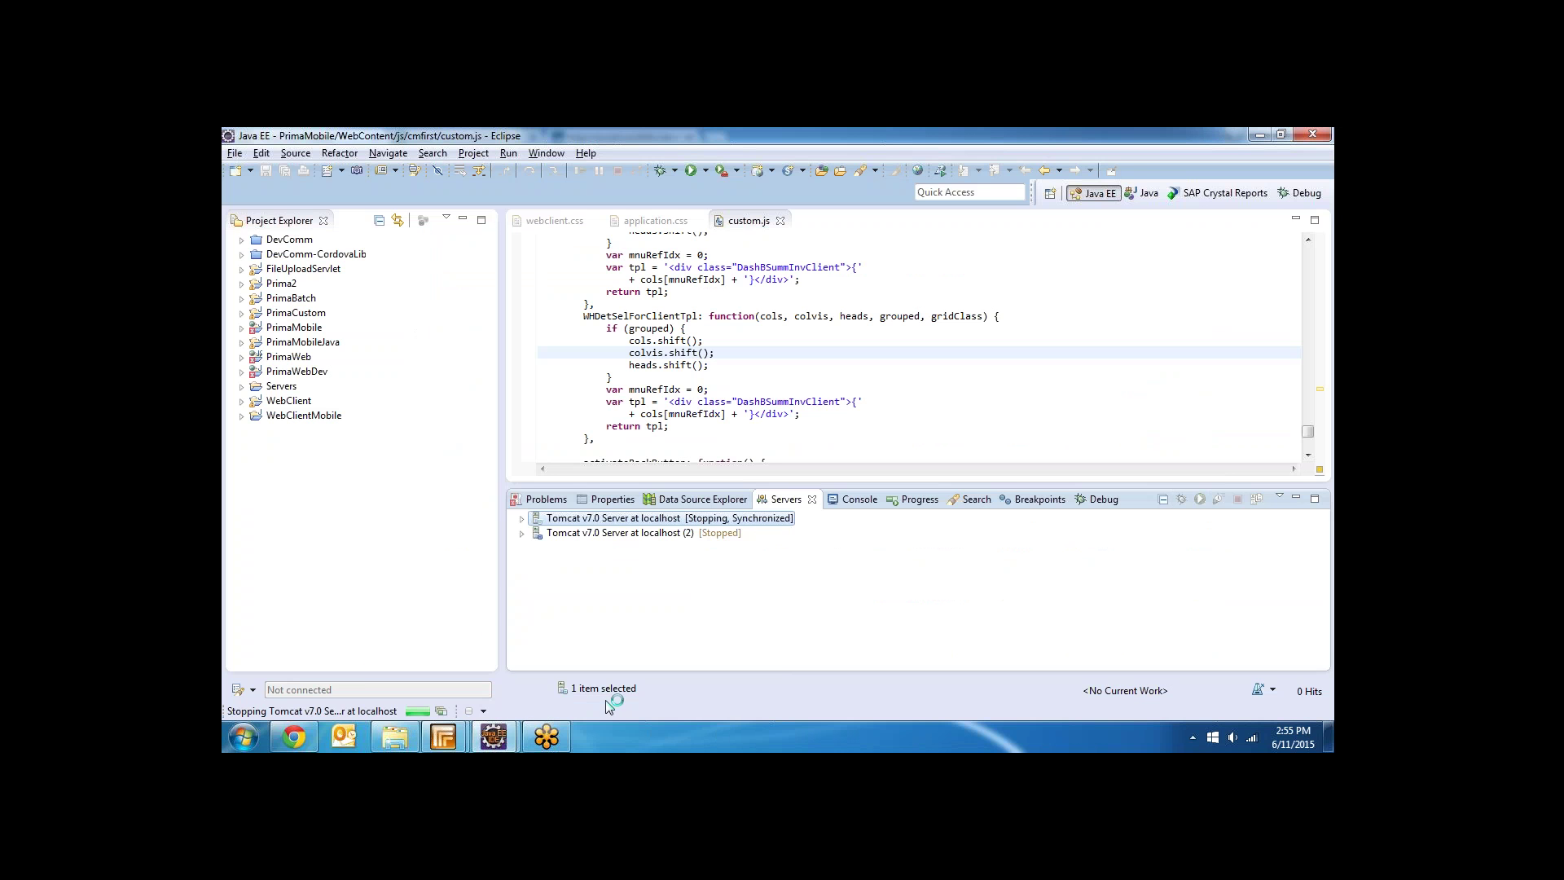
Step: Switch to the Eclipse workspace with the demomobile project and start its Tomcat v7.0 server
mouse_move(492, 737)
left_click(630, 672)
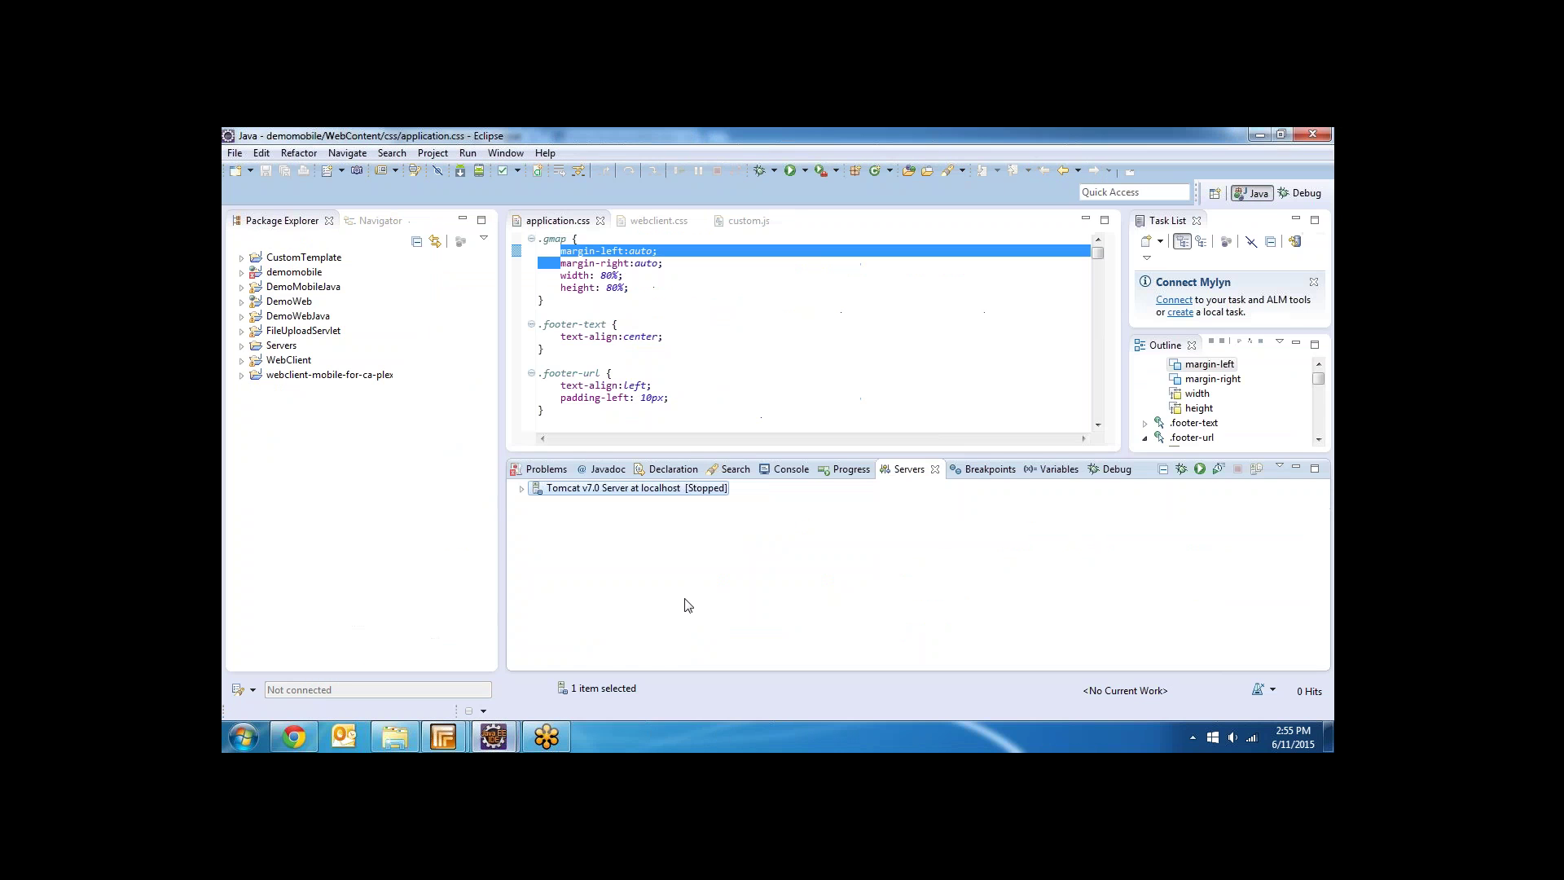
right_click(685, 489)
left_click(720, 310)
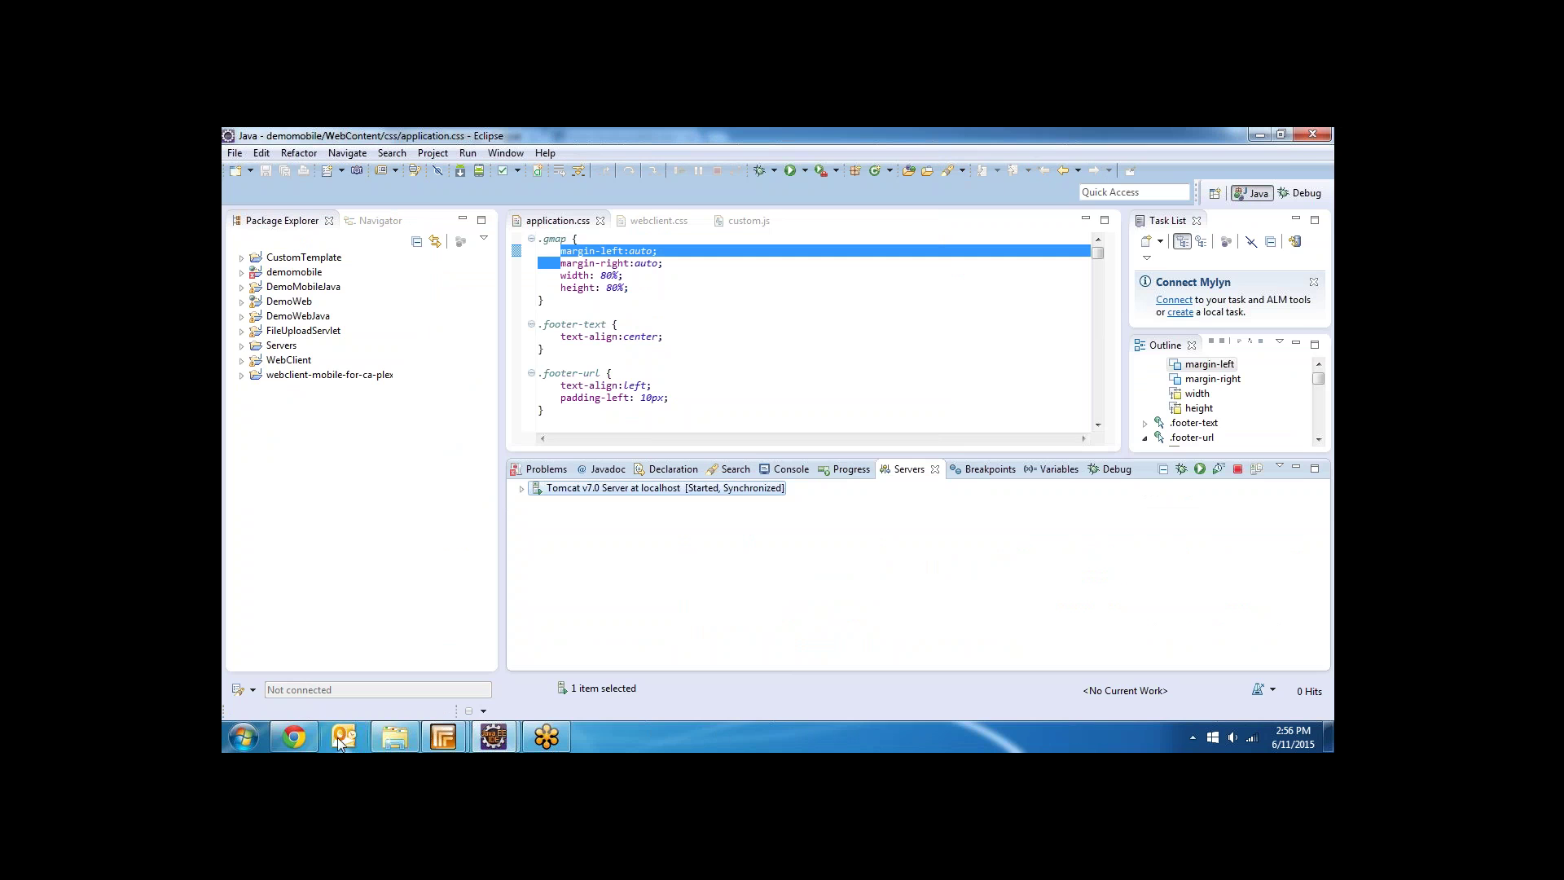
Step: Switch back to Chrome, reload the DemoWeb page and log in with the saved warehouse credentials
left_click(294, 737)
left_click(451, 136)
left_click(283, 162)
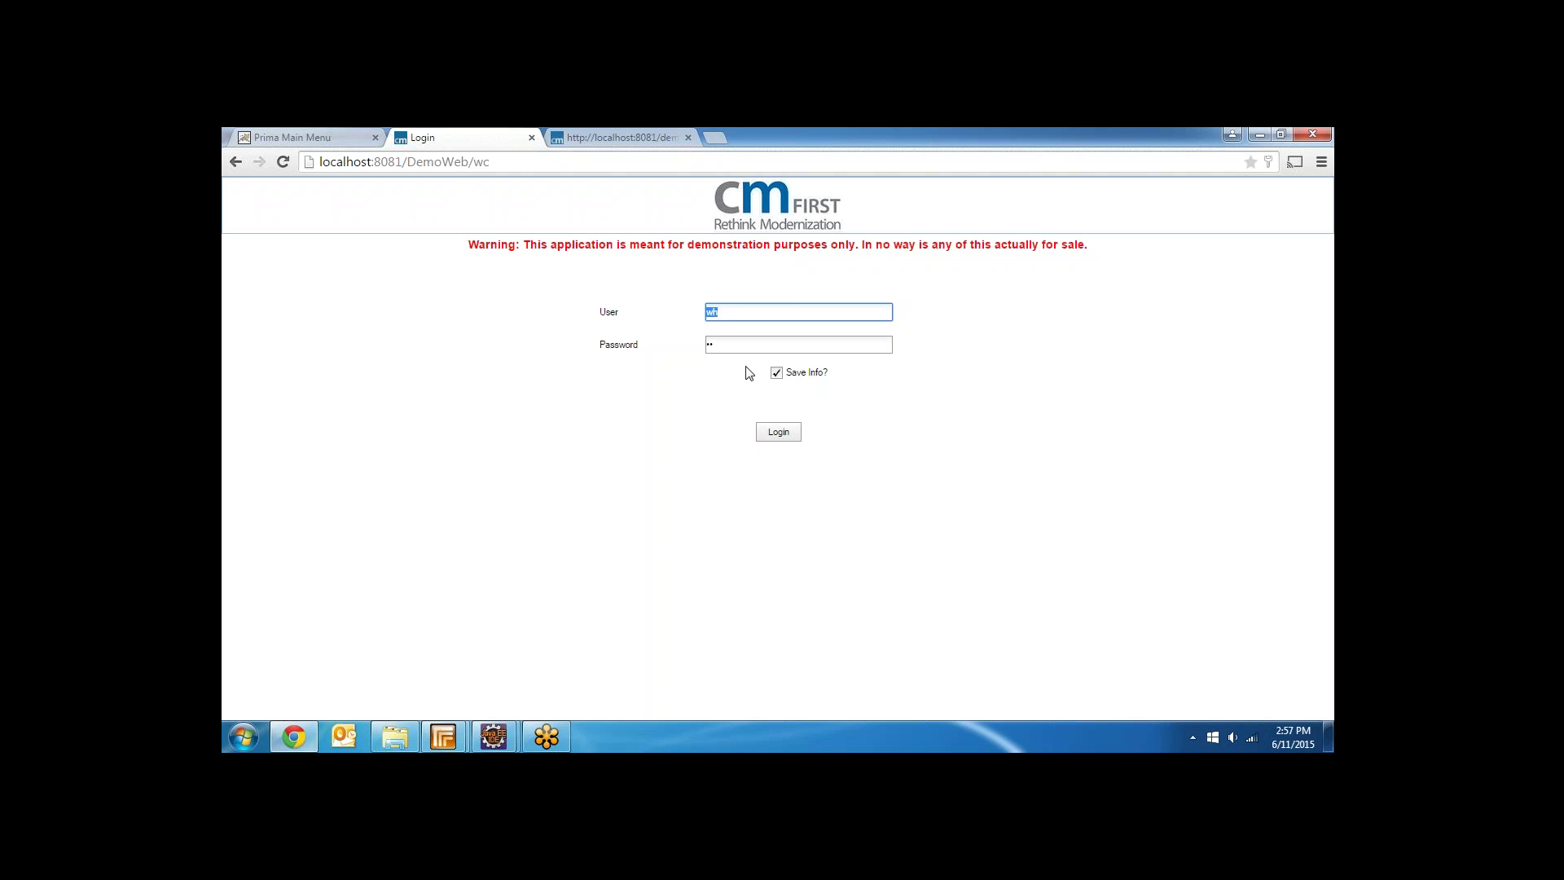
left_click(778, 432)
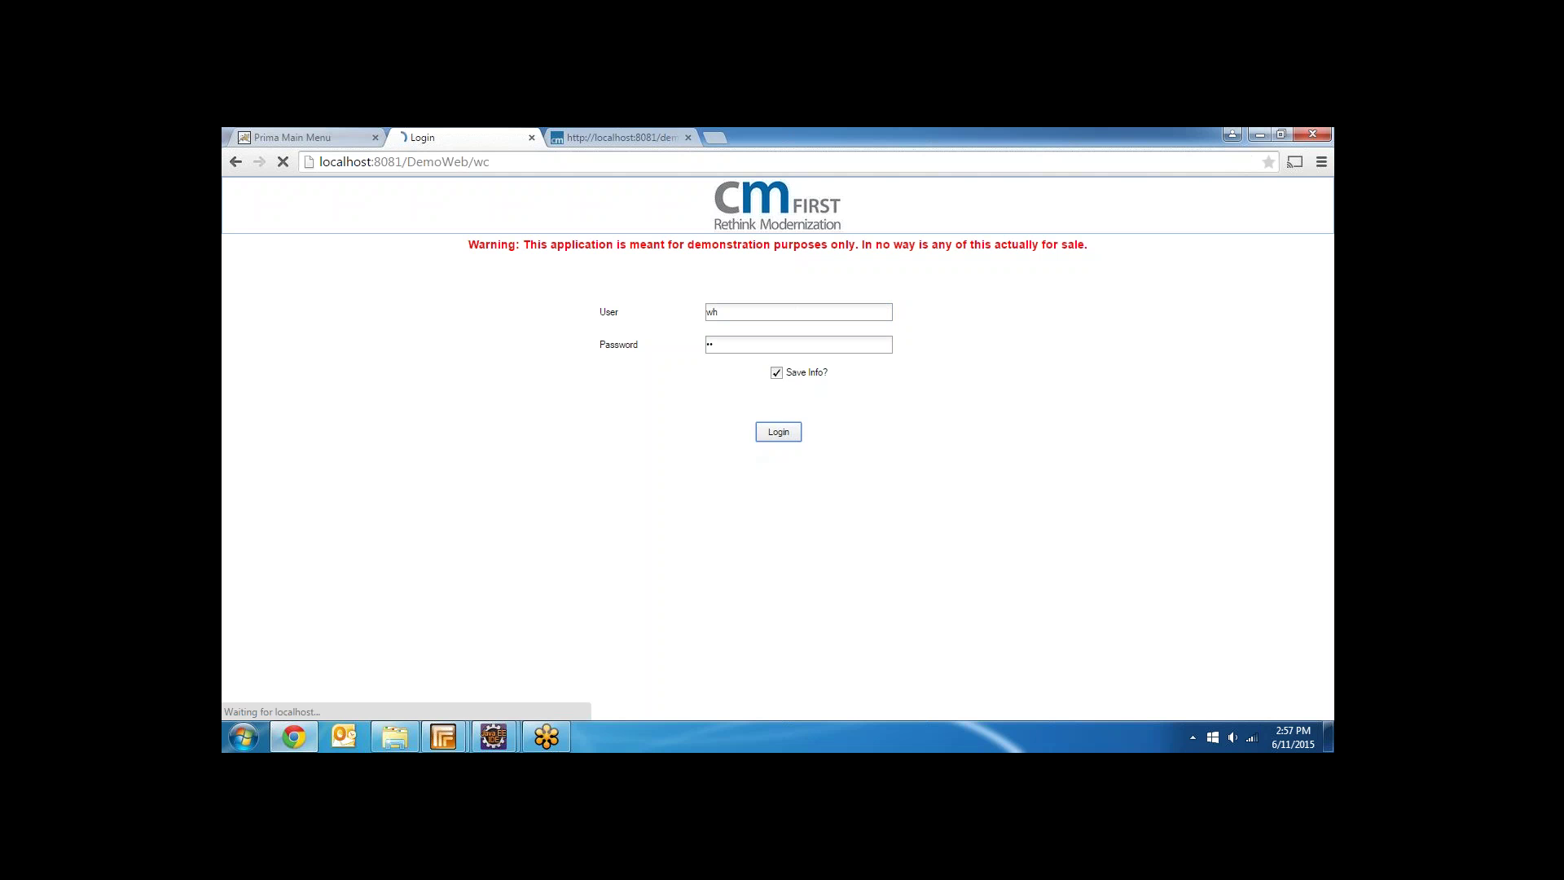
Step: Open the product inventory and look through the drink umbrellas with their prices and available stock
left_click(261, 233)
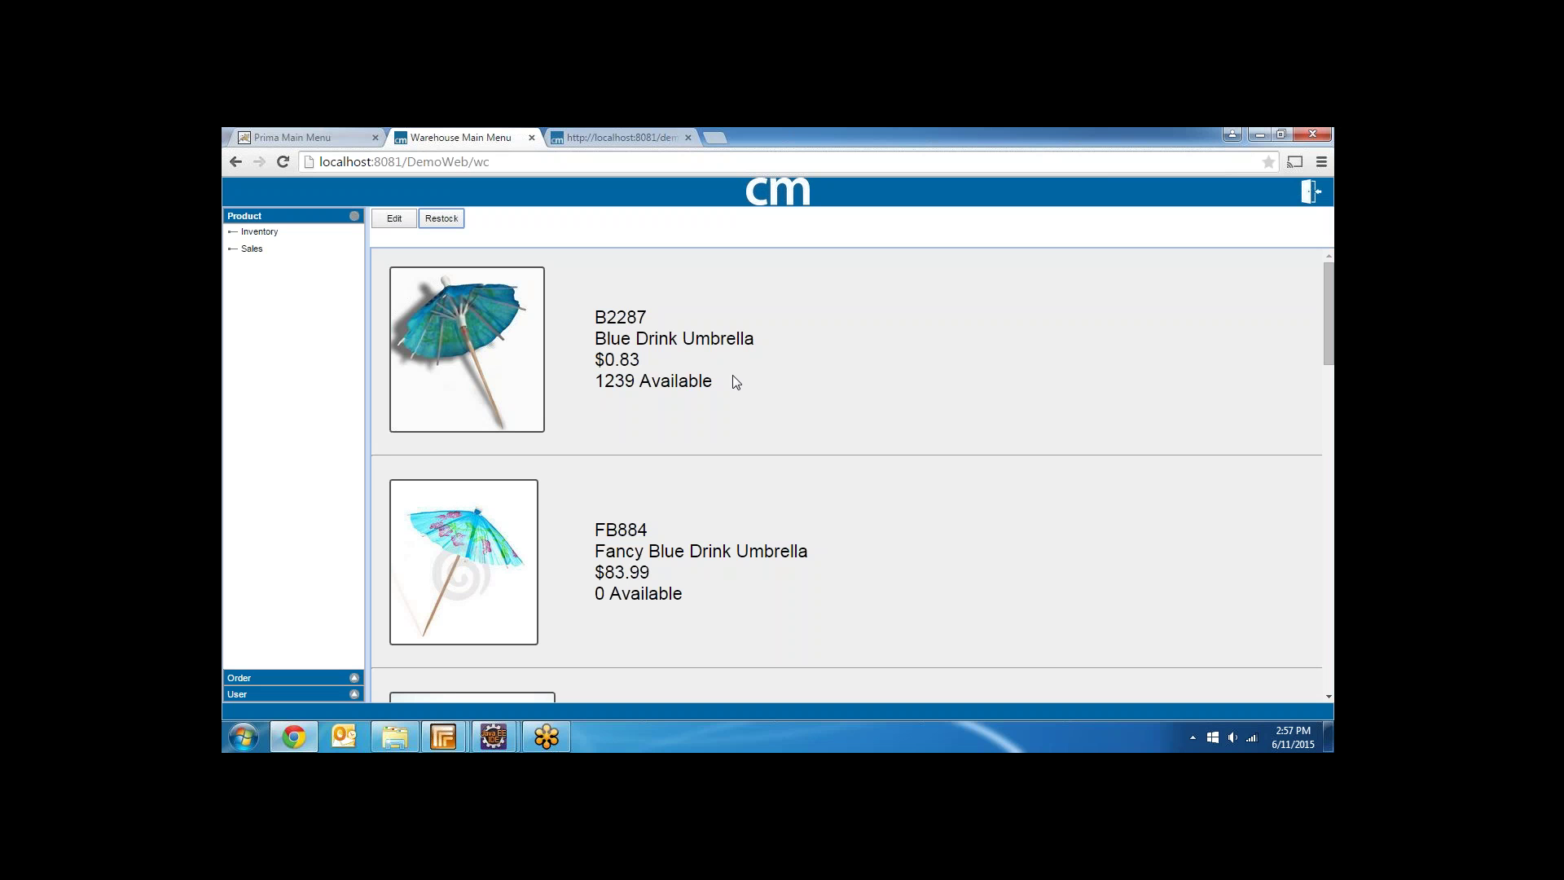
scroll(757, 388, "down", 6)
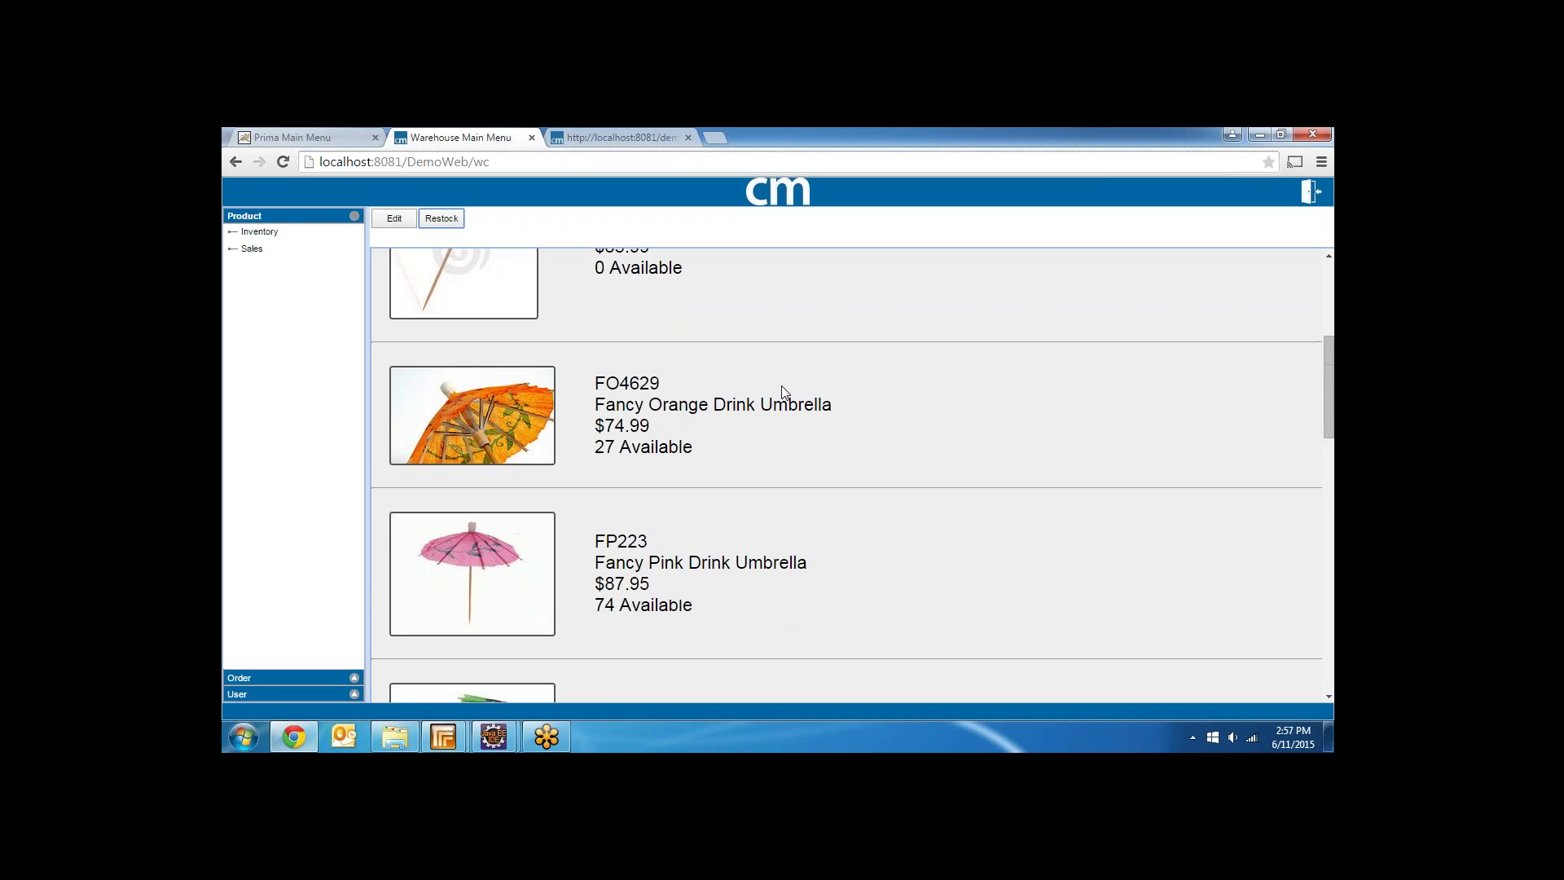
scroll(859, 437, "up", 6)
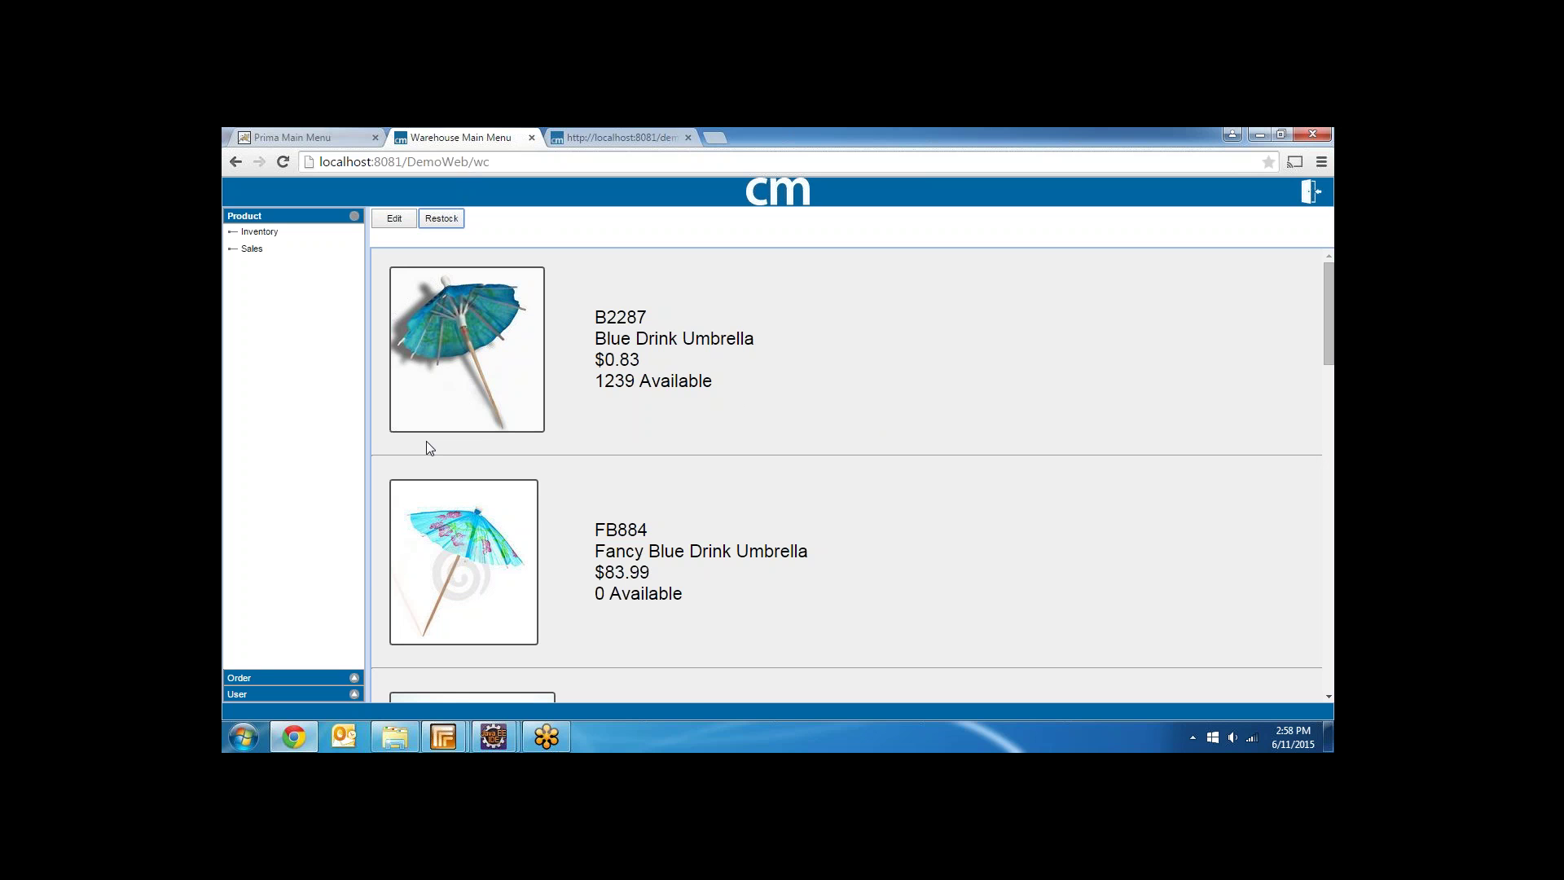
scroll(461, 447, "down", 2)
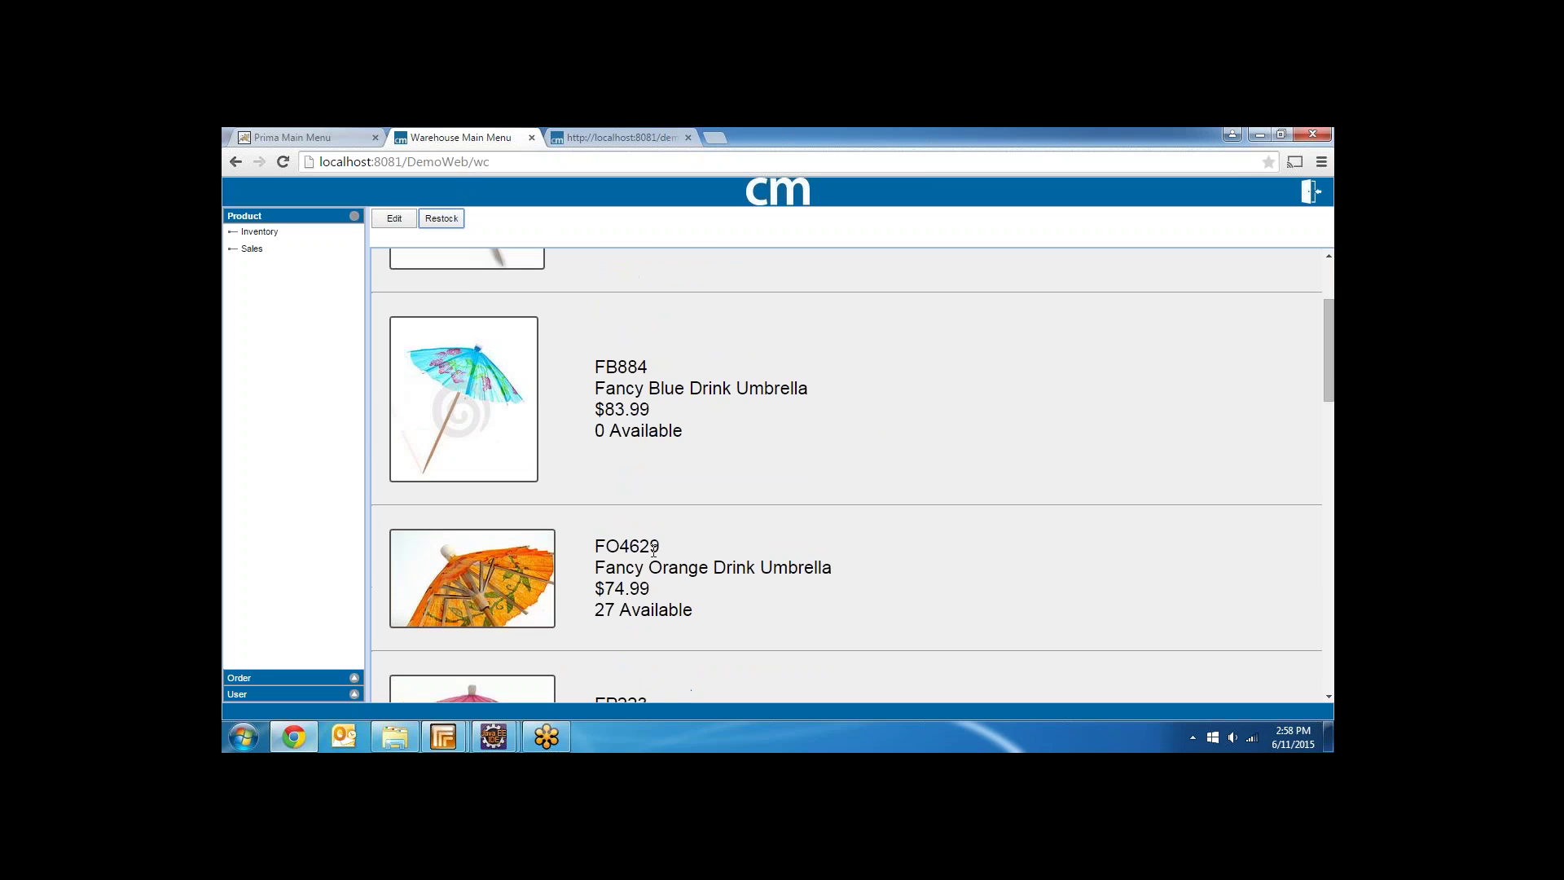
scroll(699, 526, "down", 1)
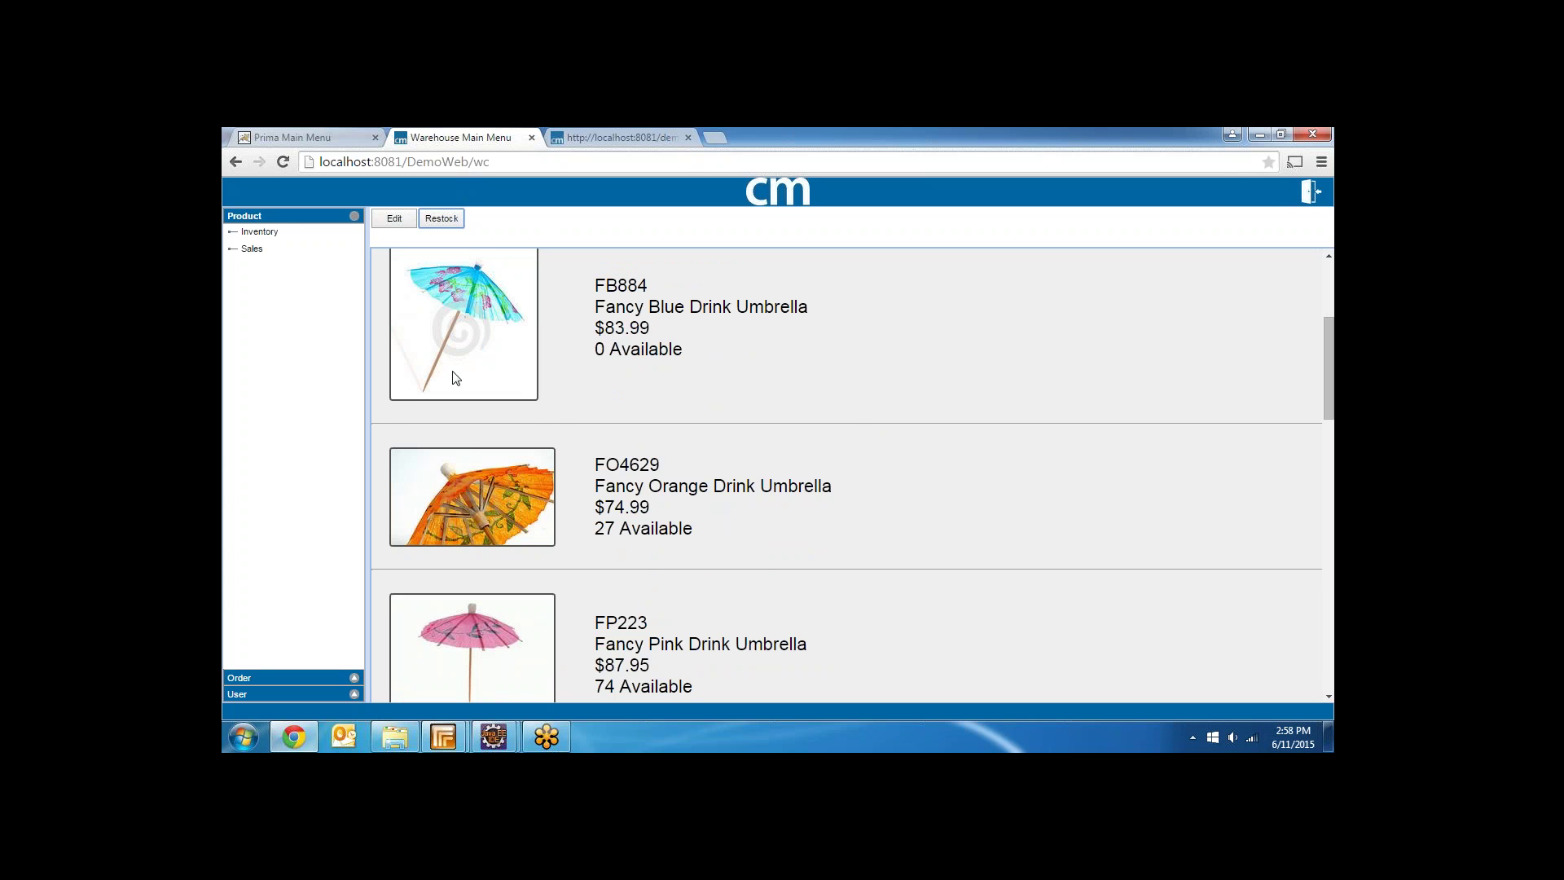
Step: Open the product sales overview, export its grid as a CSV file and open the downloaded file in Excel
left_click(247, 249)
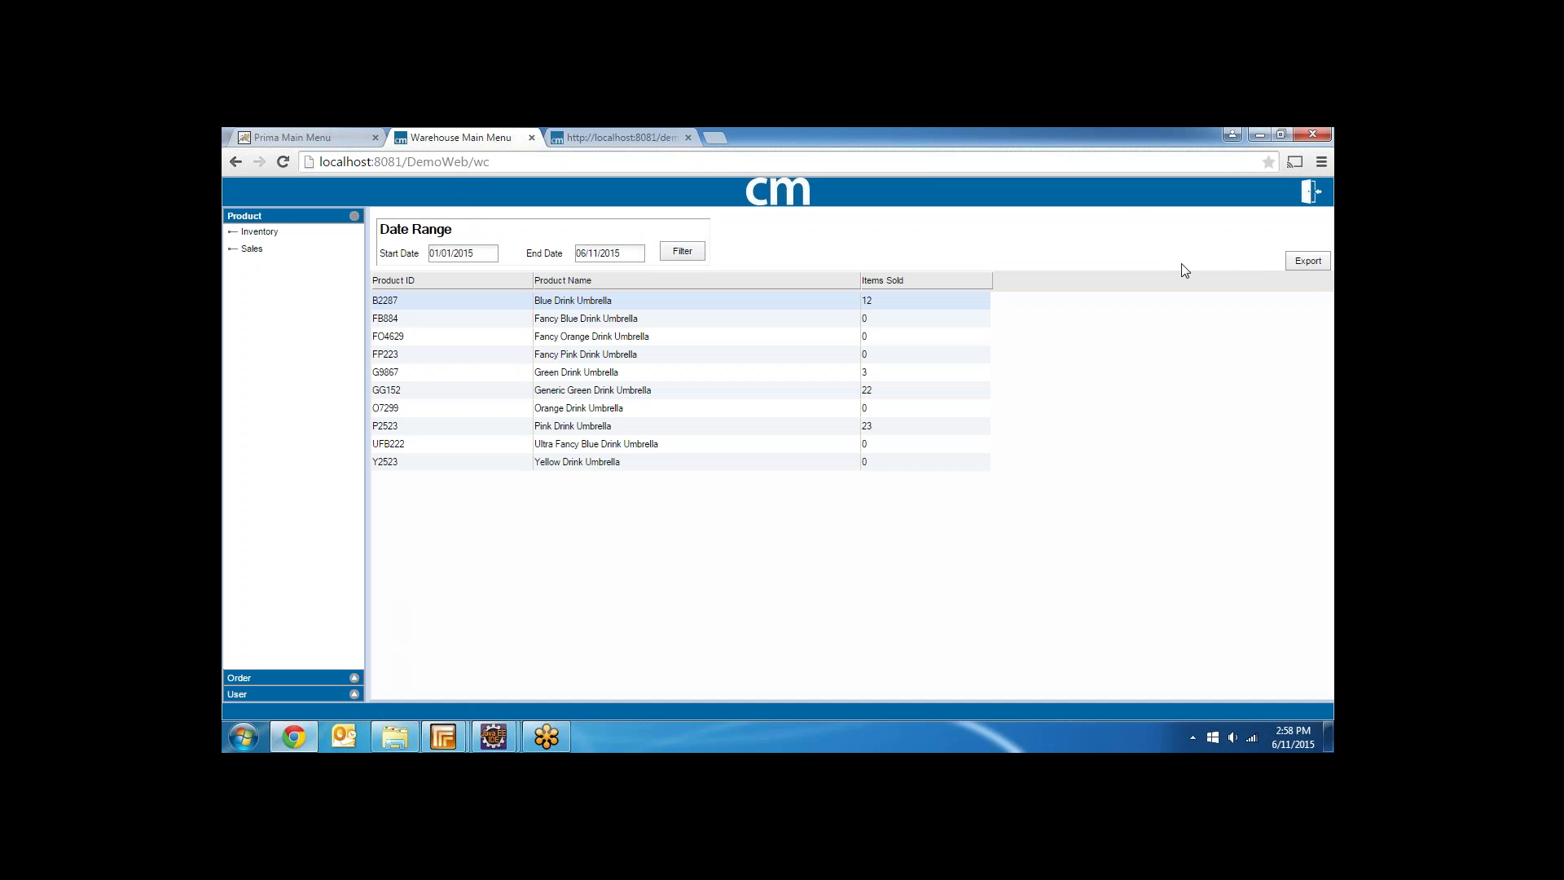
left_click(1309, 262)
left_click(339, 707)
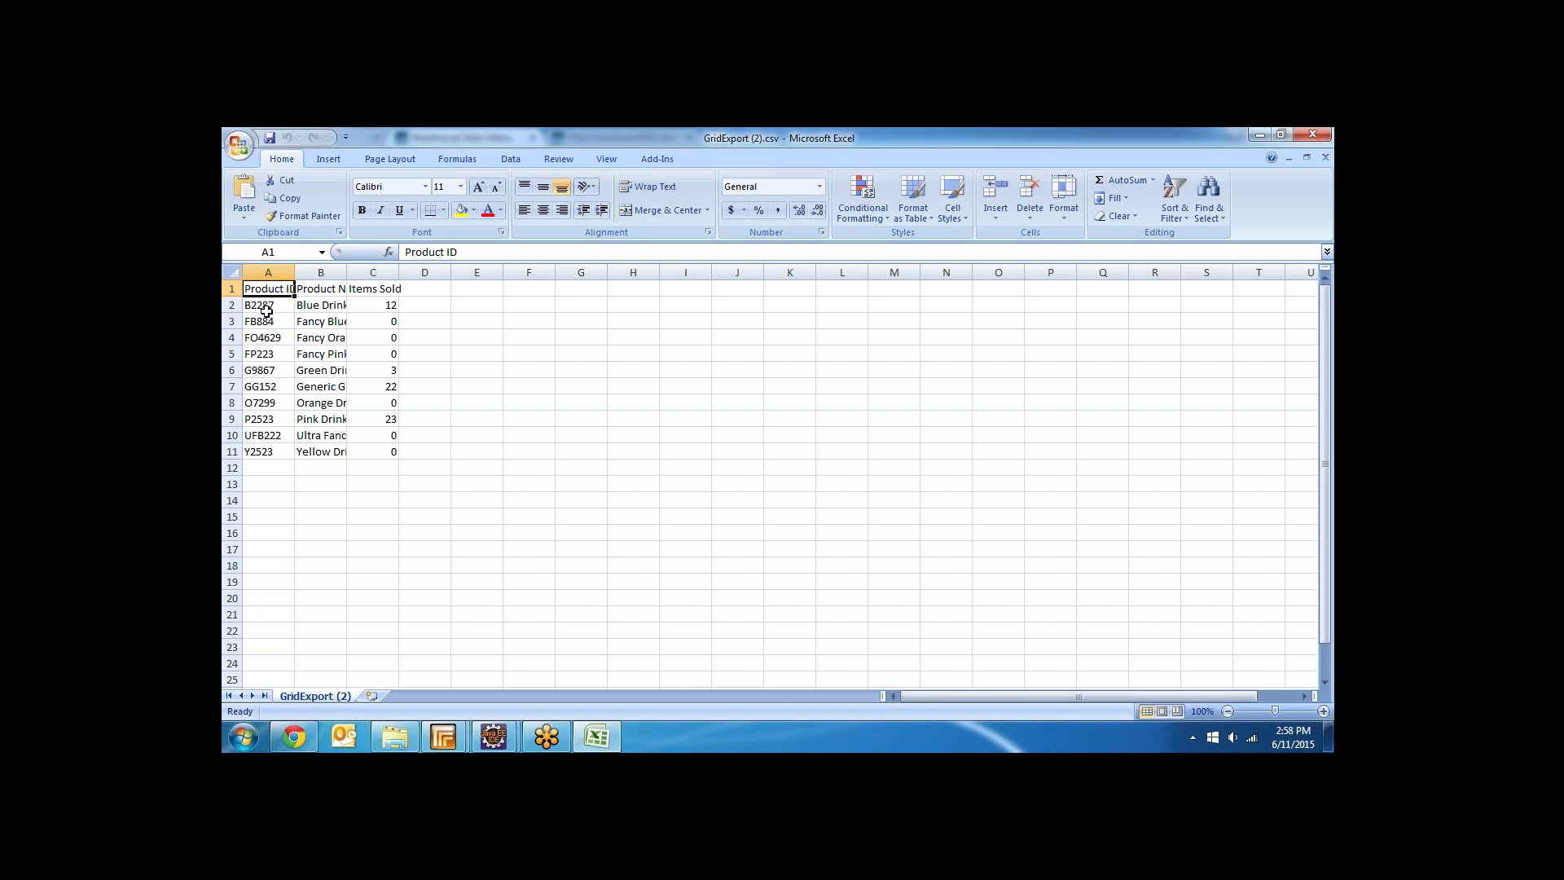
Step: Widen the Product ID, Product Name and Items Sold columns to fit their contents and close the exported file
double_click(295, 272)
double_click(351, 272)
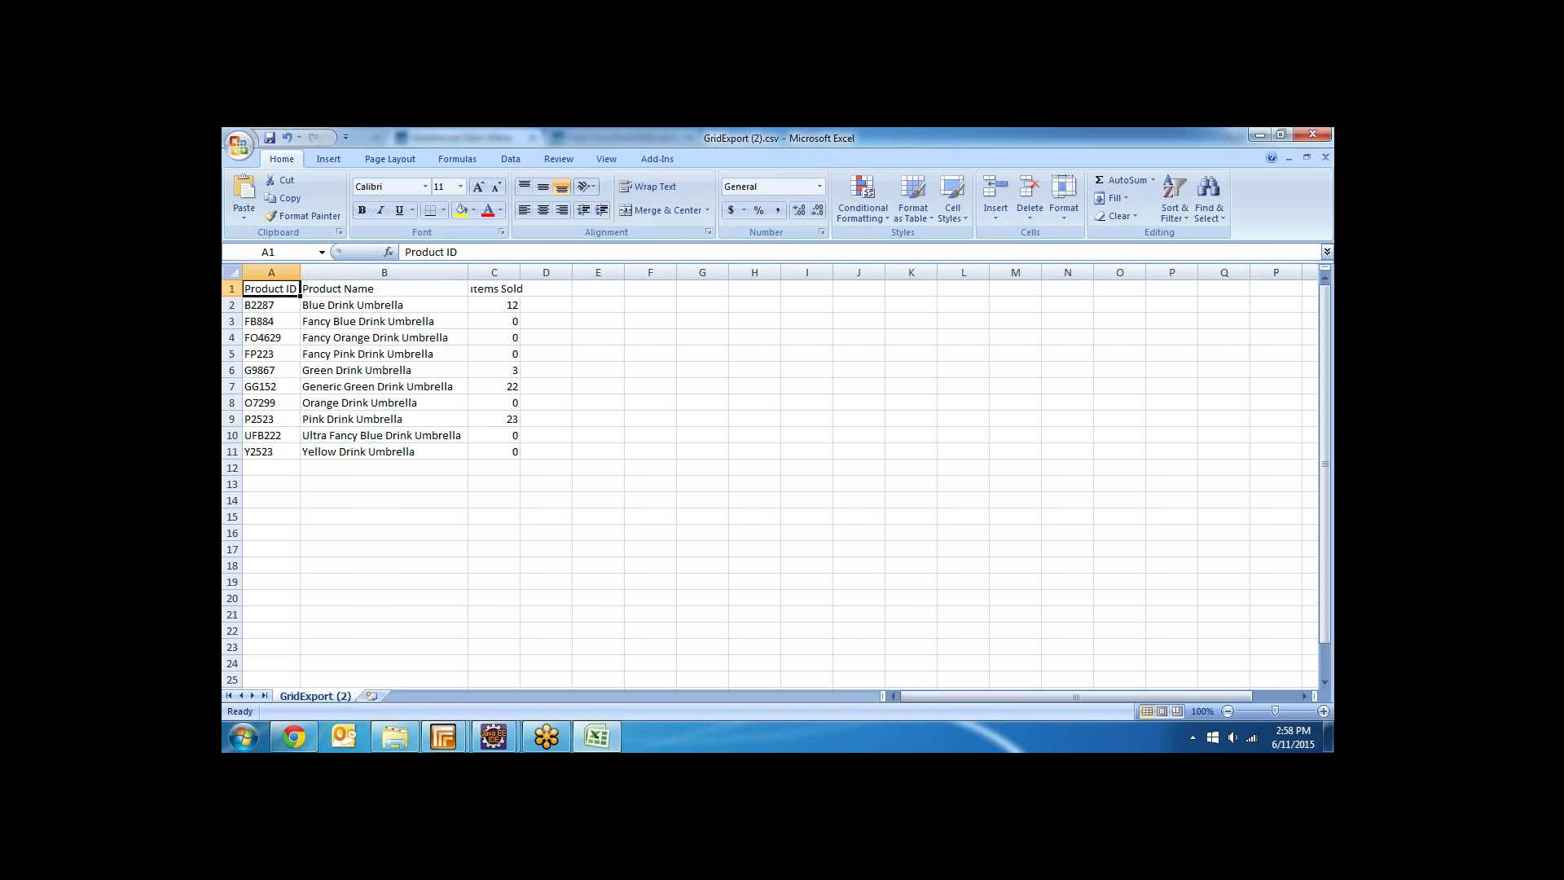
left_click_drag(522, 272, 527, 272)
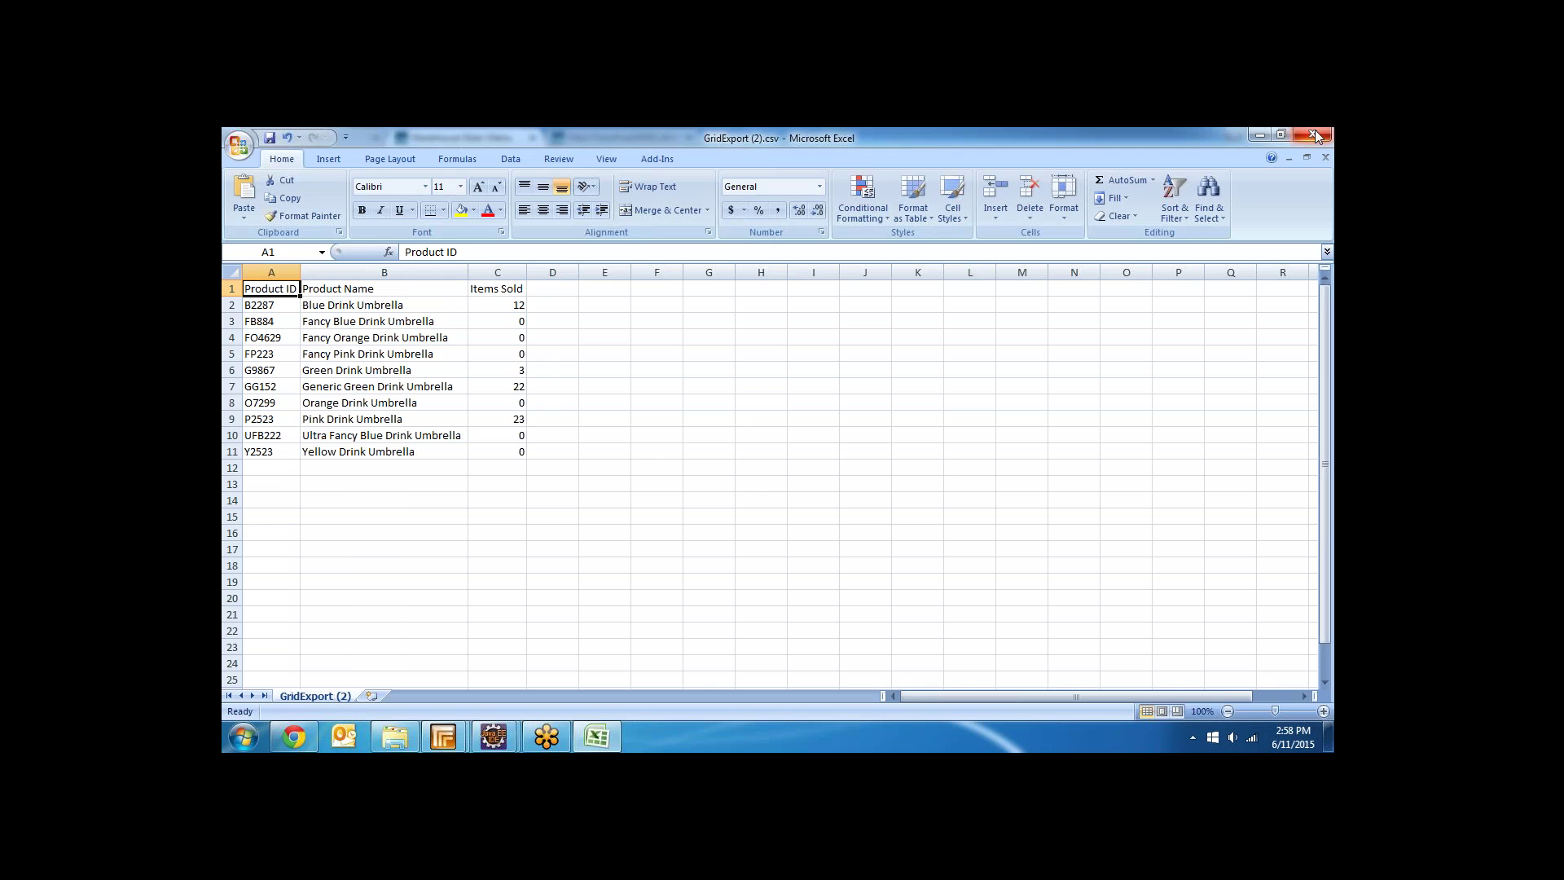
left_click(1313, 132)
left_click(779, 472)
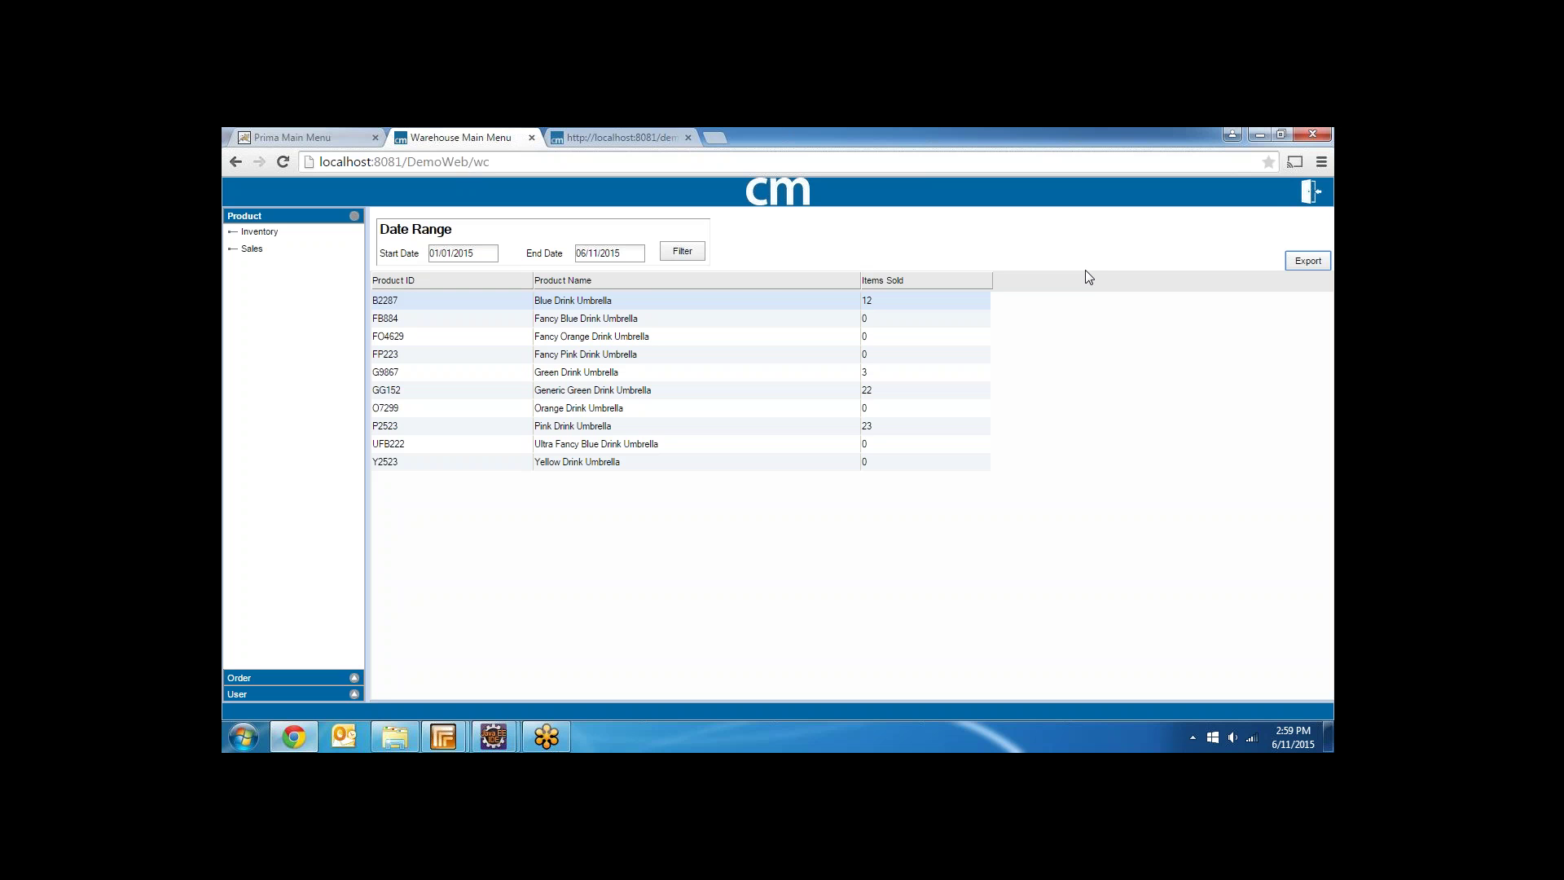
Step: View the received orders and open the list of scheduled deliveries
left_click(276, 687)
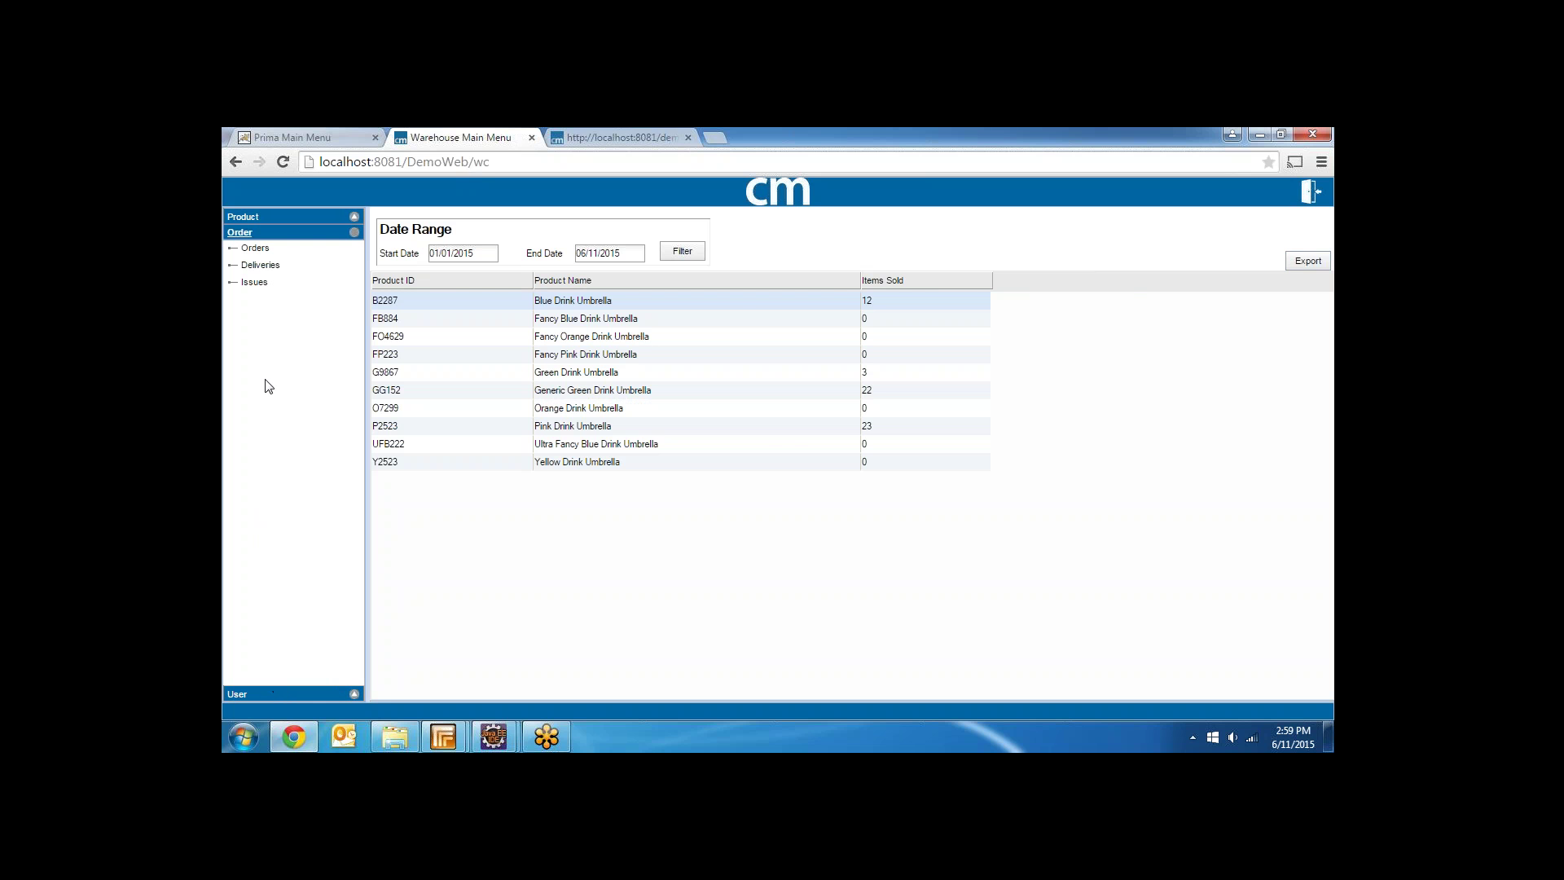
left_click(255, 250)
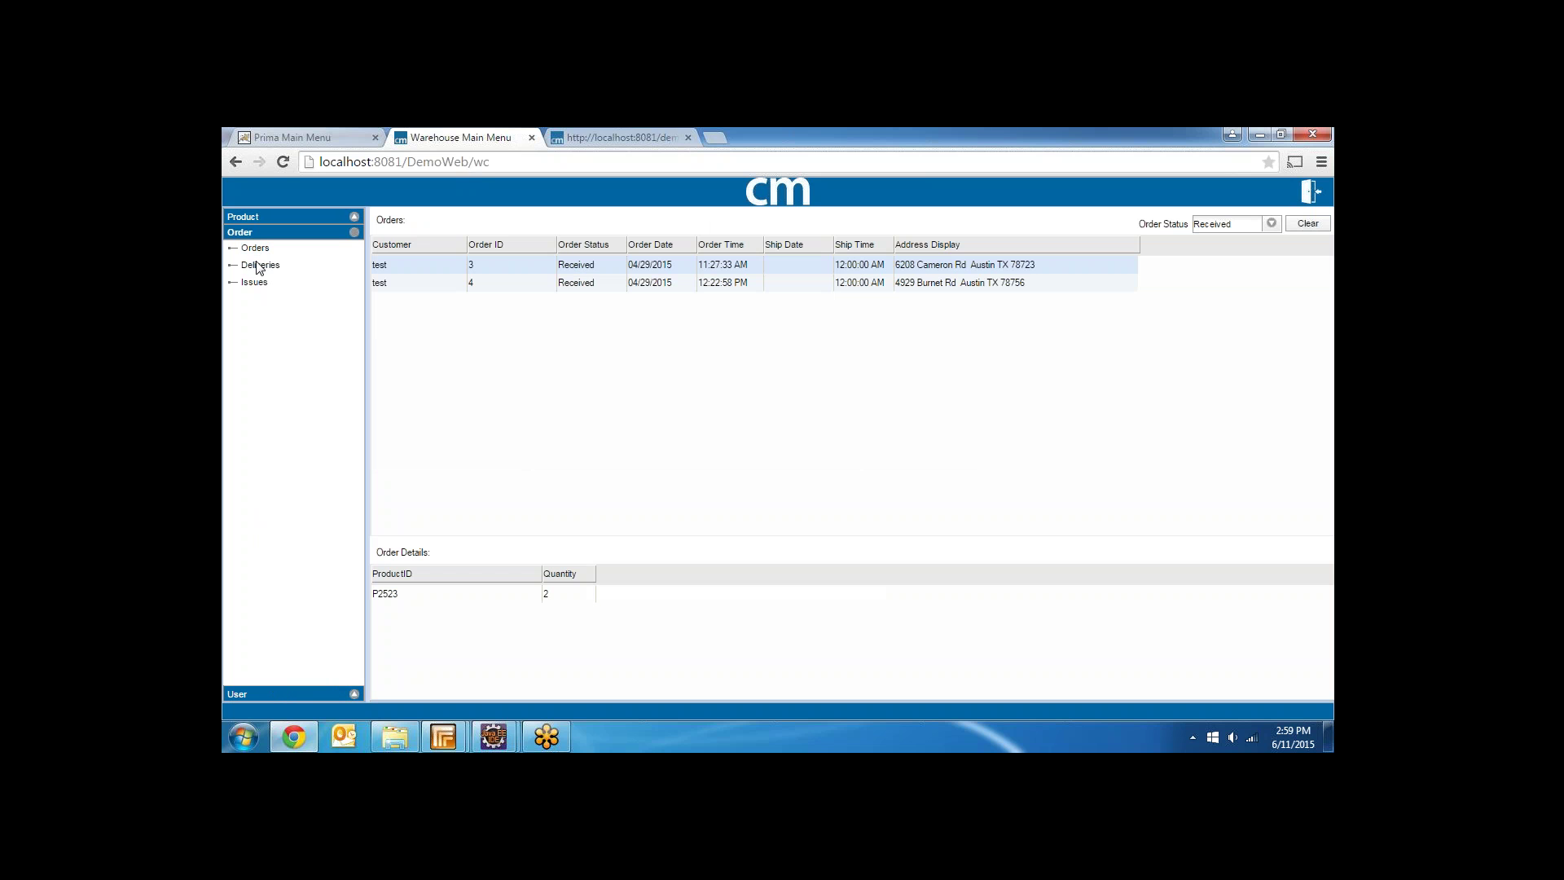
left_click(259, 270)
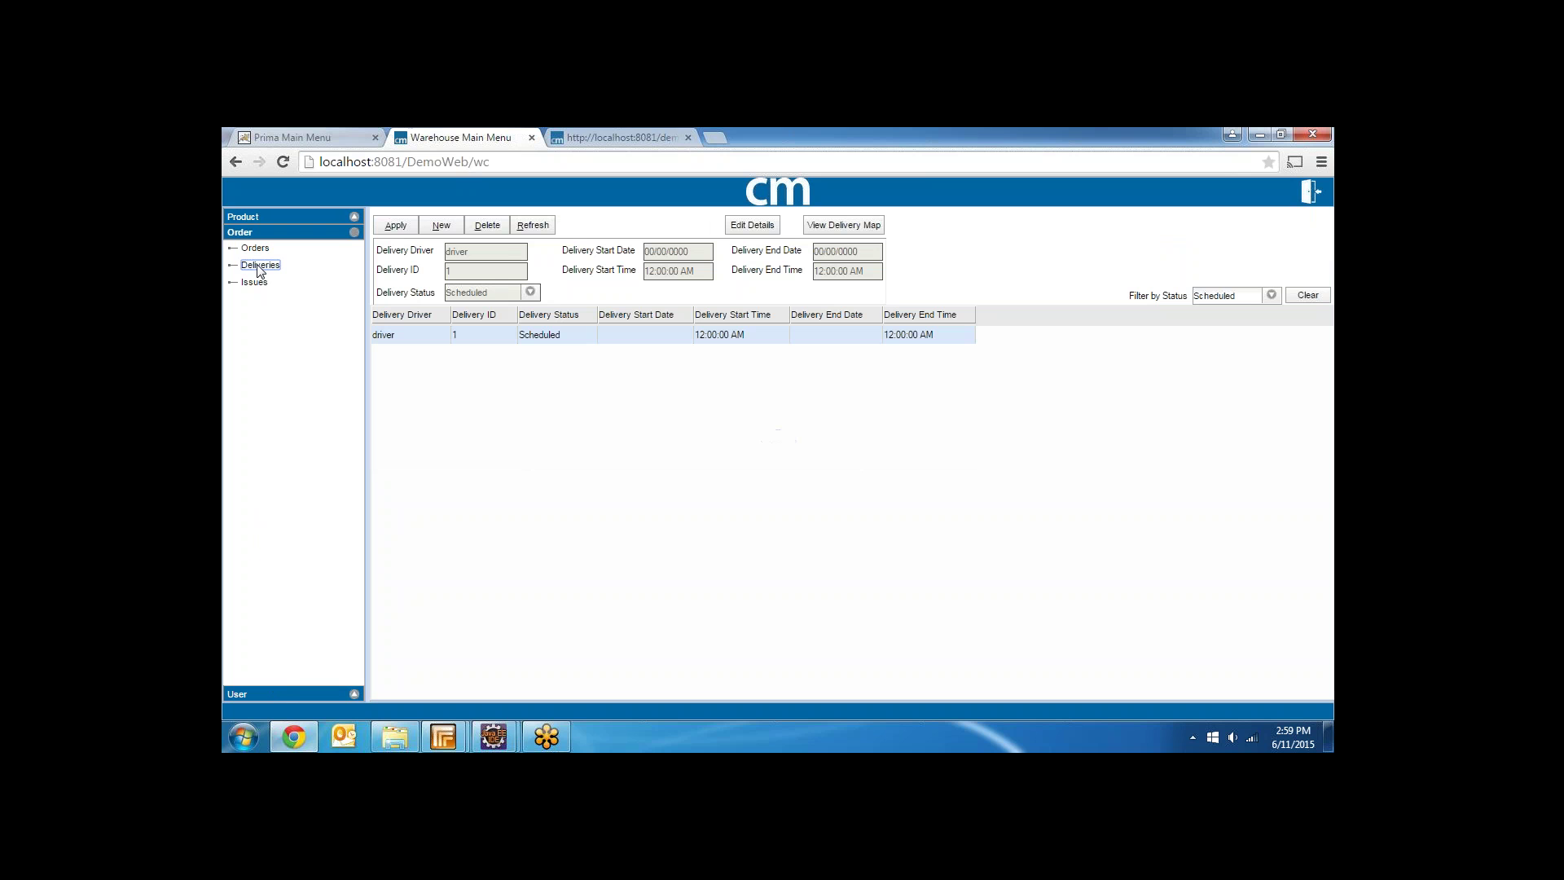
Step: Edit the details of the scheduled delivery to add the second available order, and close the details
left_click(760, 334)
left_click(753, 228)
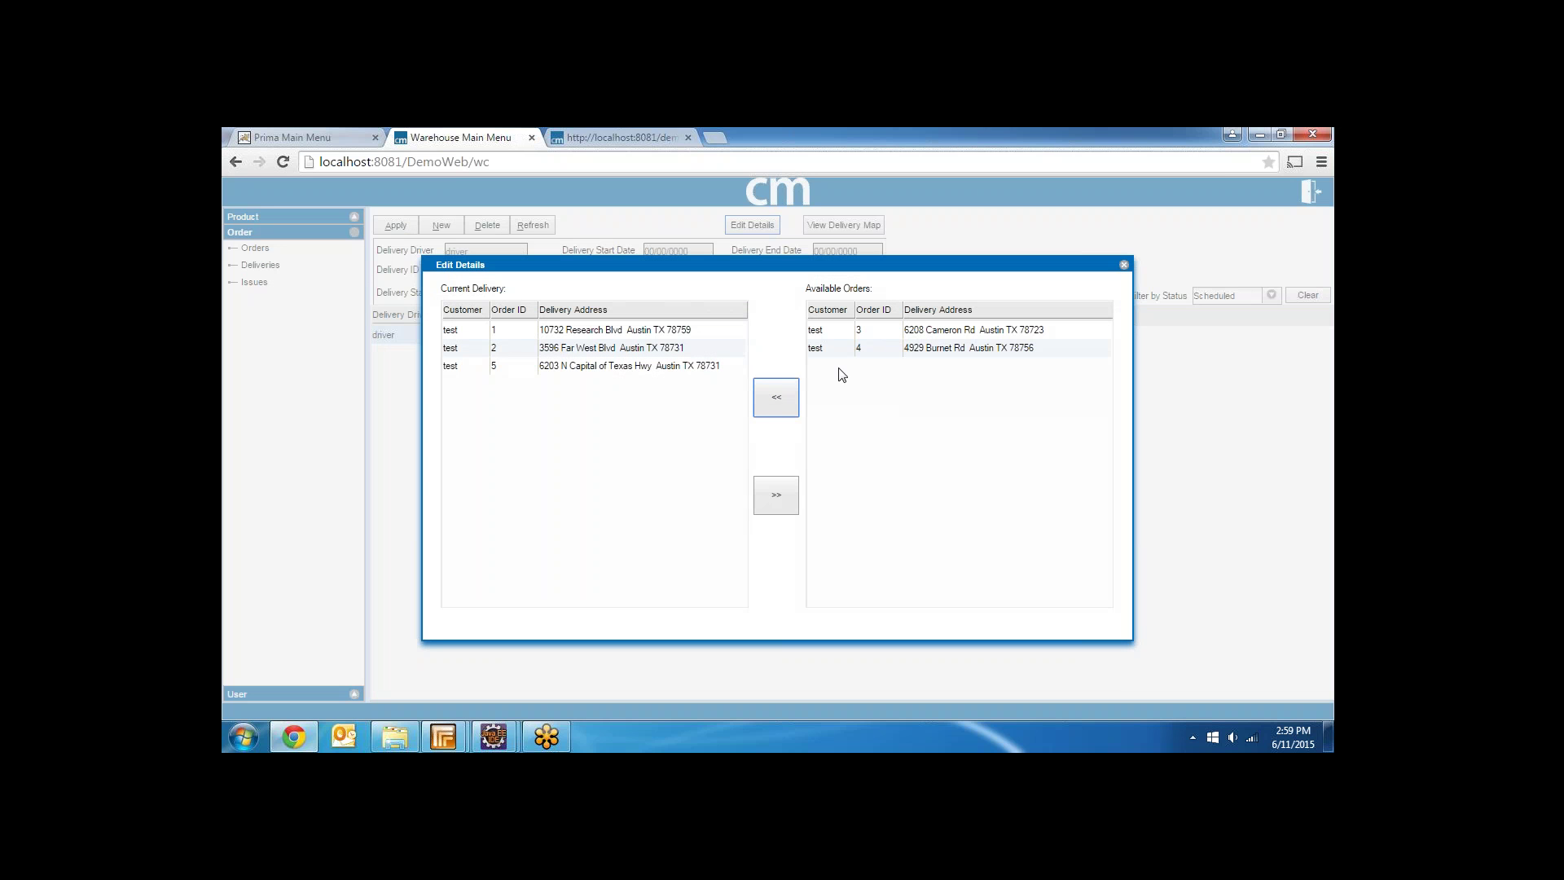
left_click(886, 349)
left_click(776, 397)
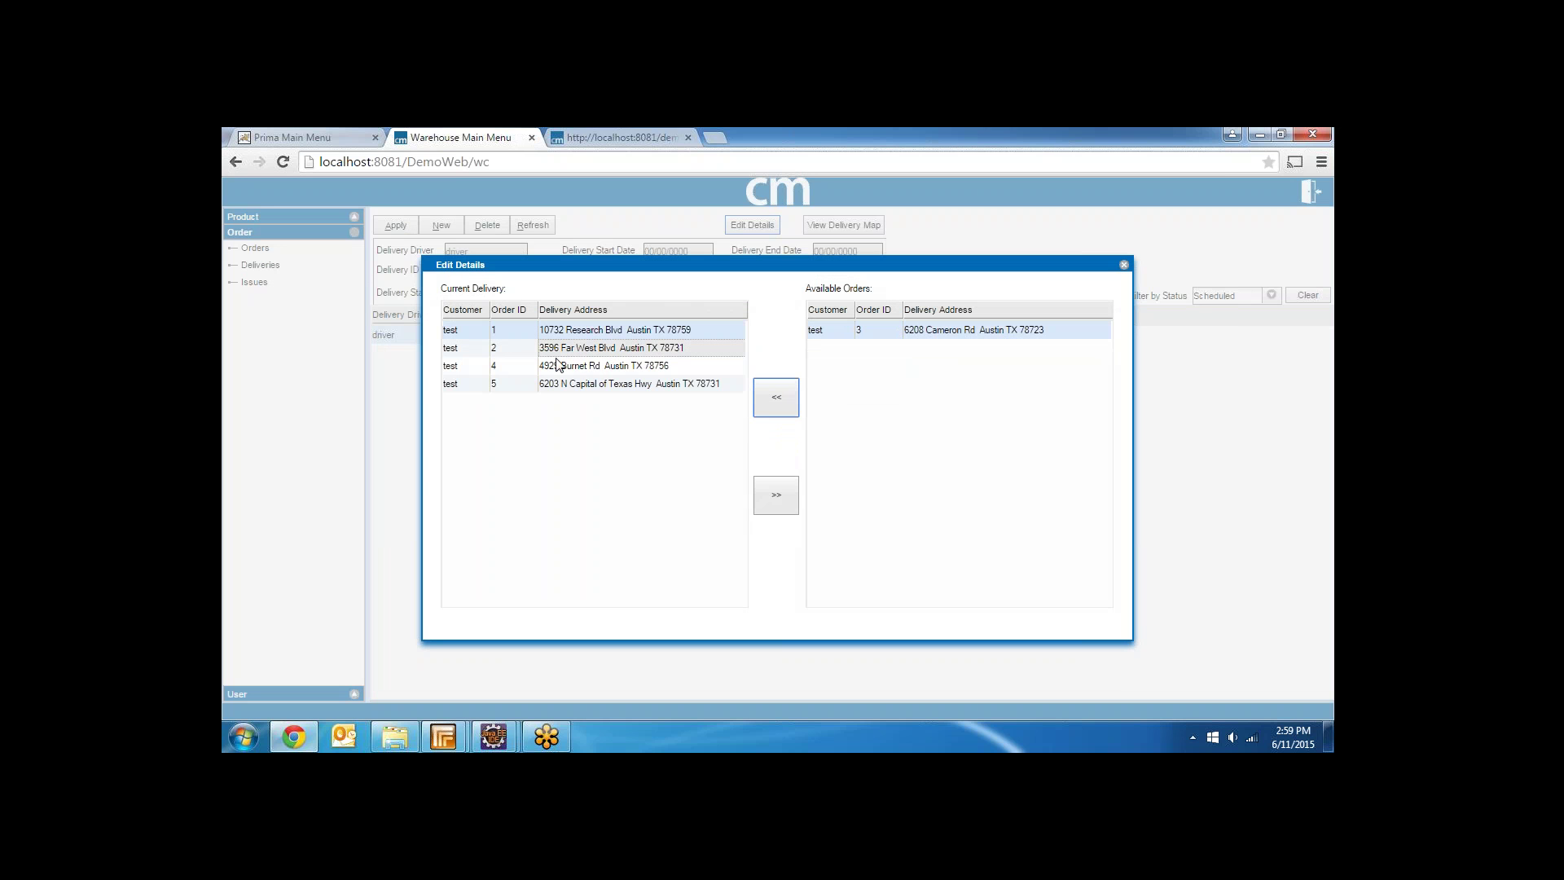
left_click(1124, 265)
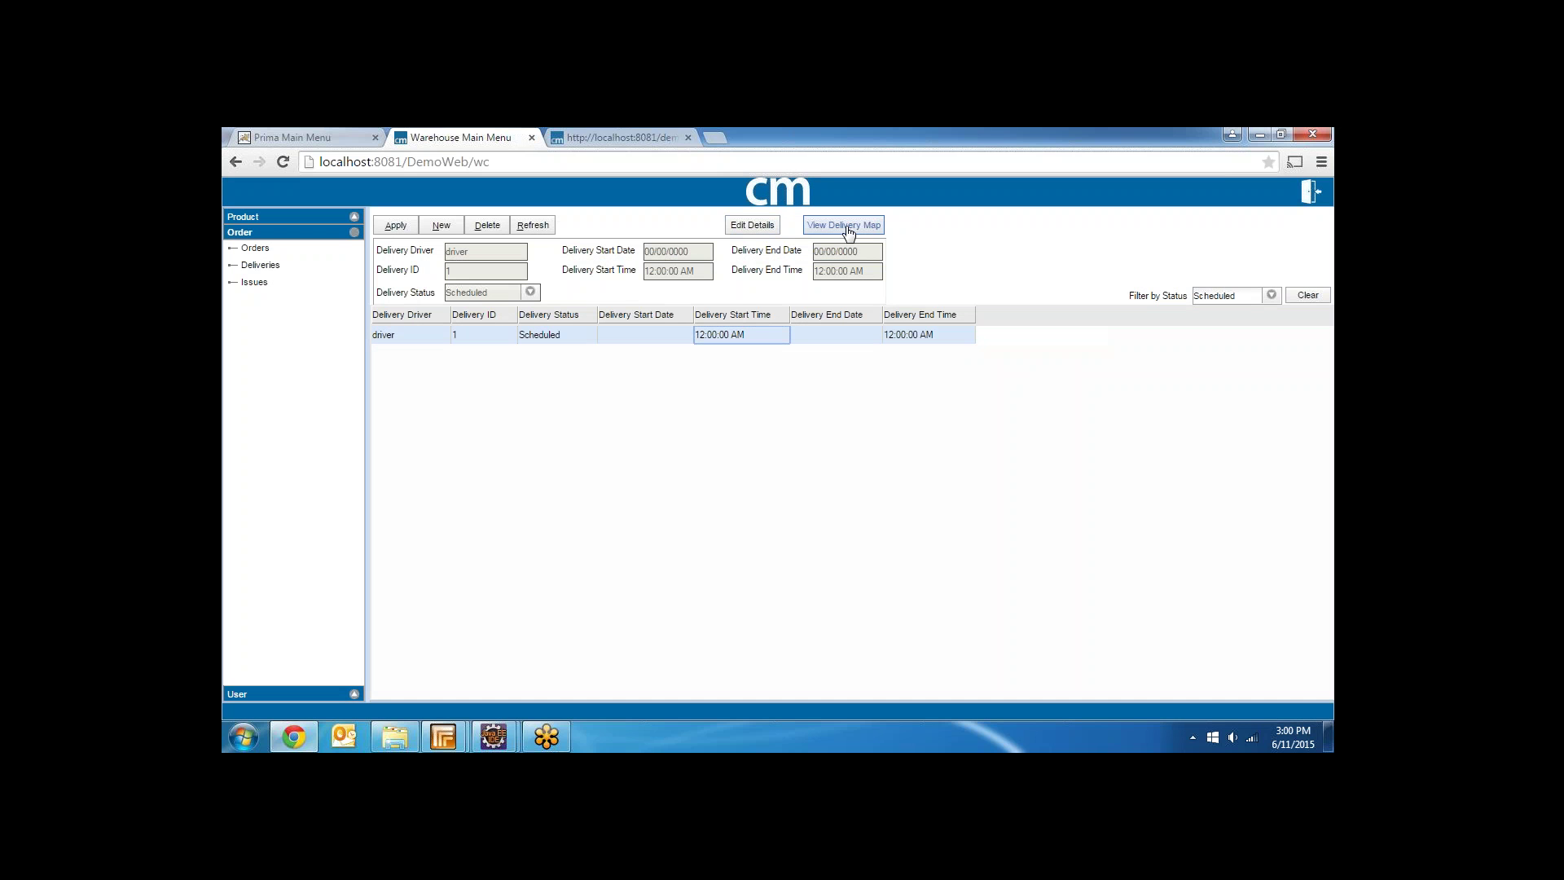
Step: View the scheduled delivery's stops on the delivery map, close the map and open the order issues
left_click(848, 233)
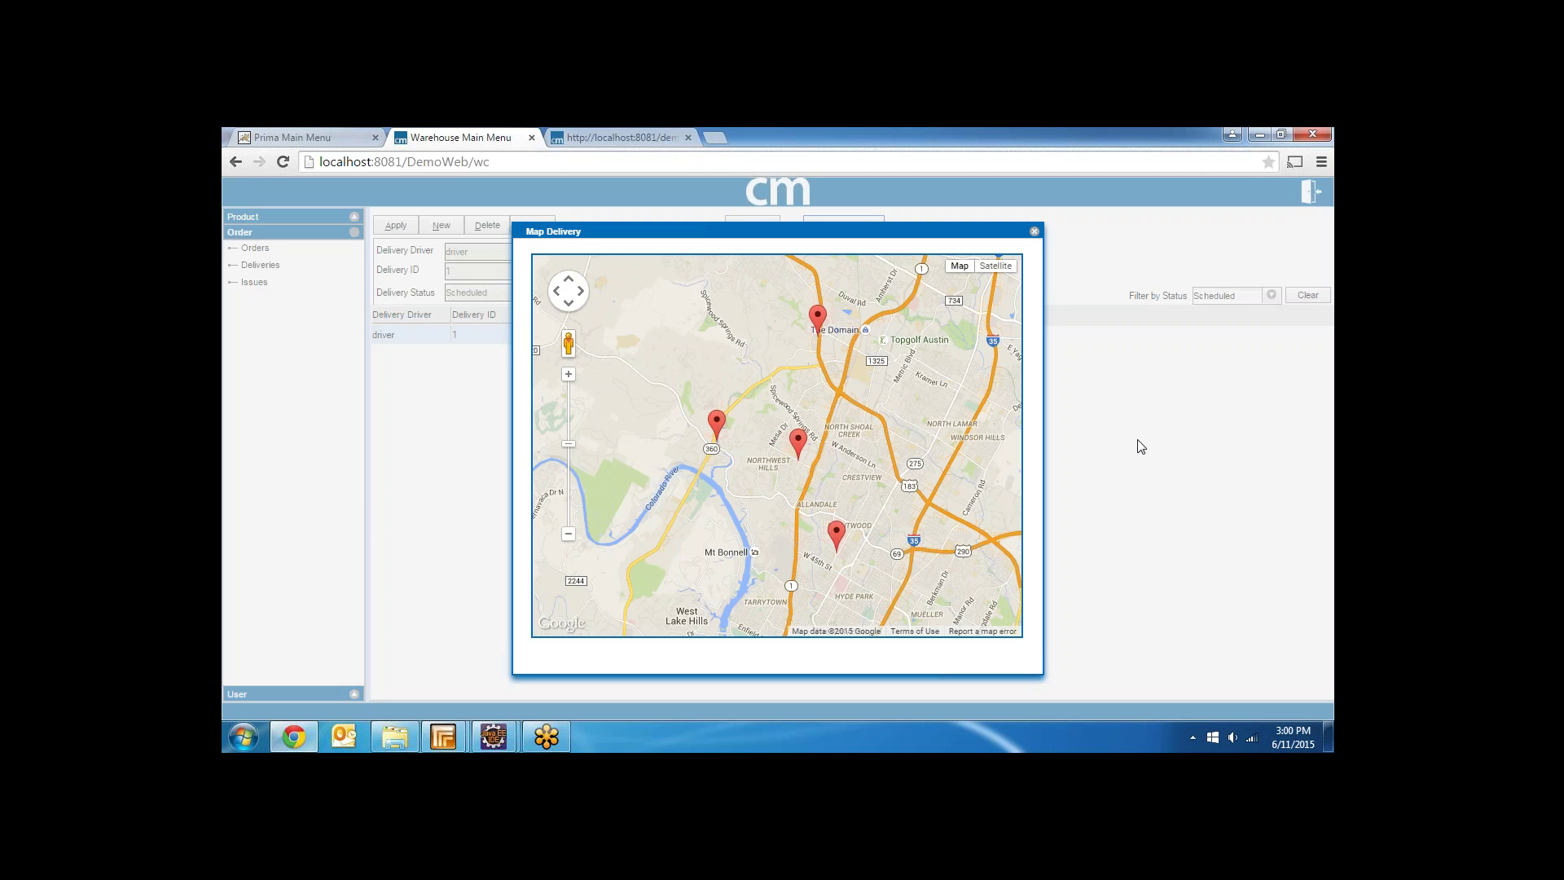
left_click(1034, 231)
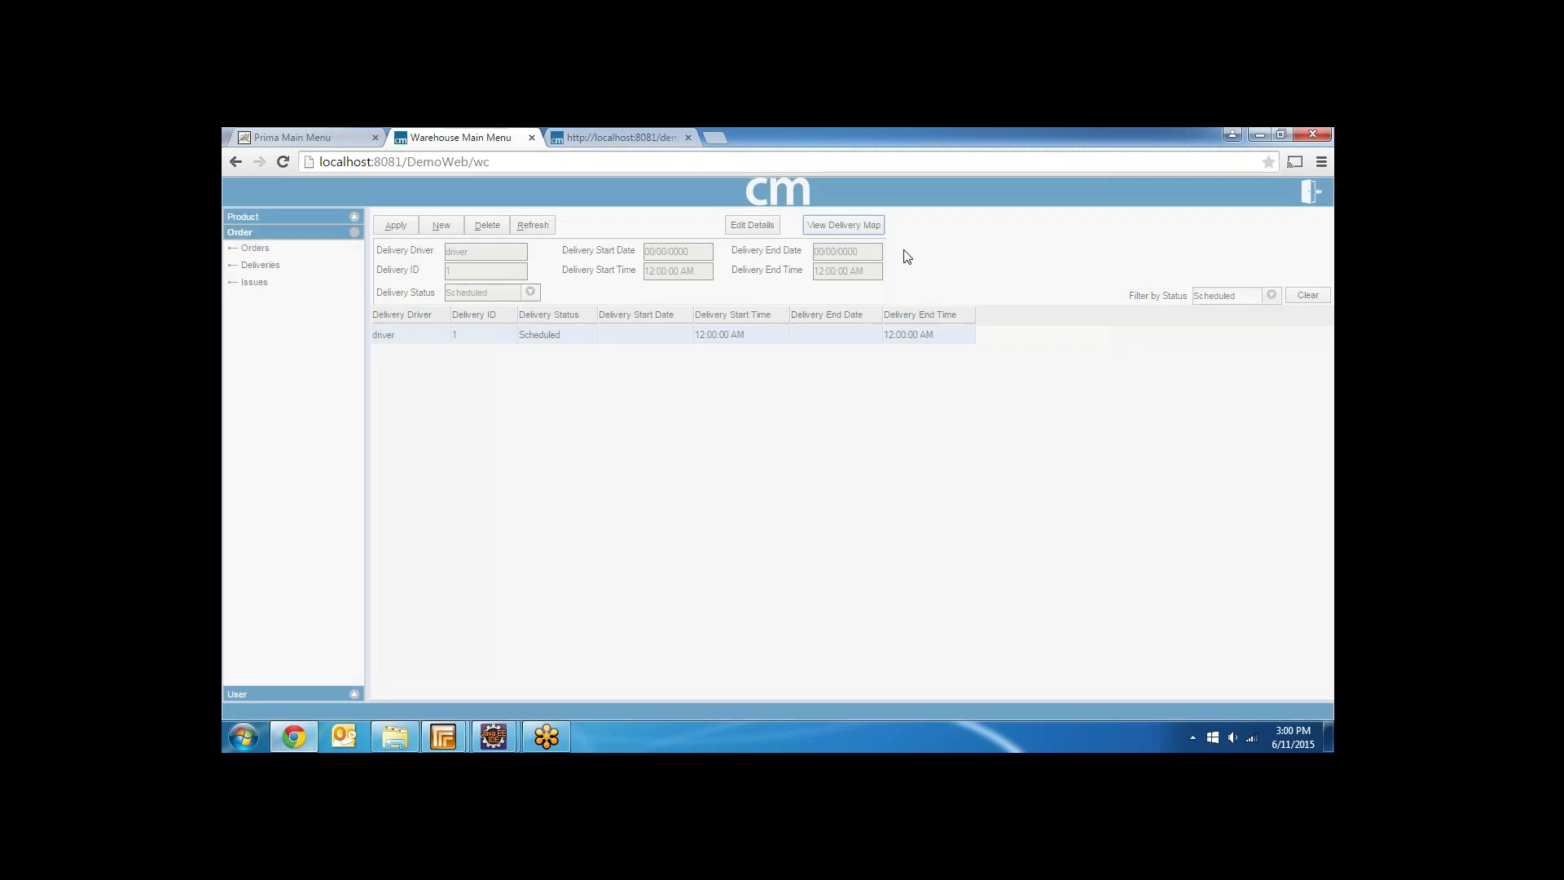
left_click(252, 281)
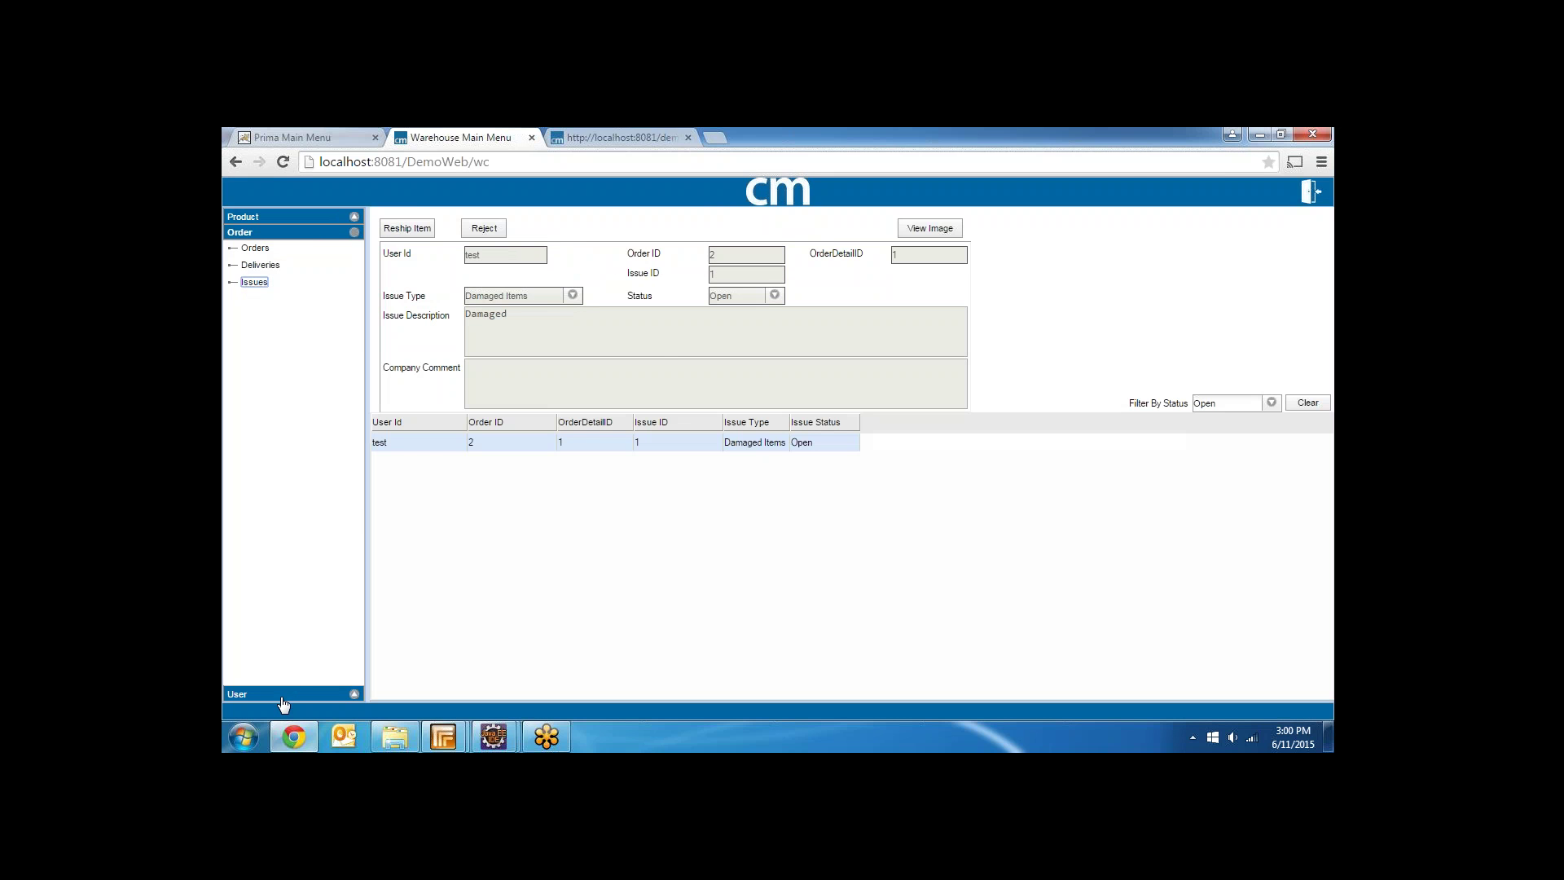
Step: Switch to the demomobile page and reload it to bring up the mobile application's login screen
left_click(619, 139)
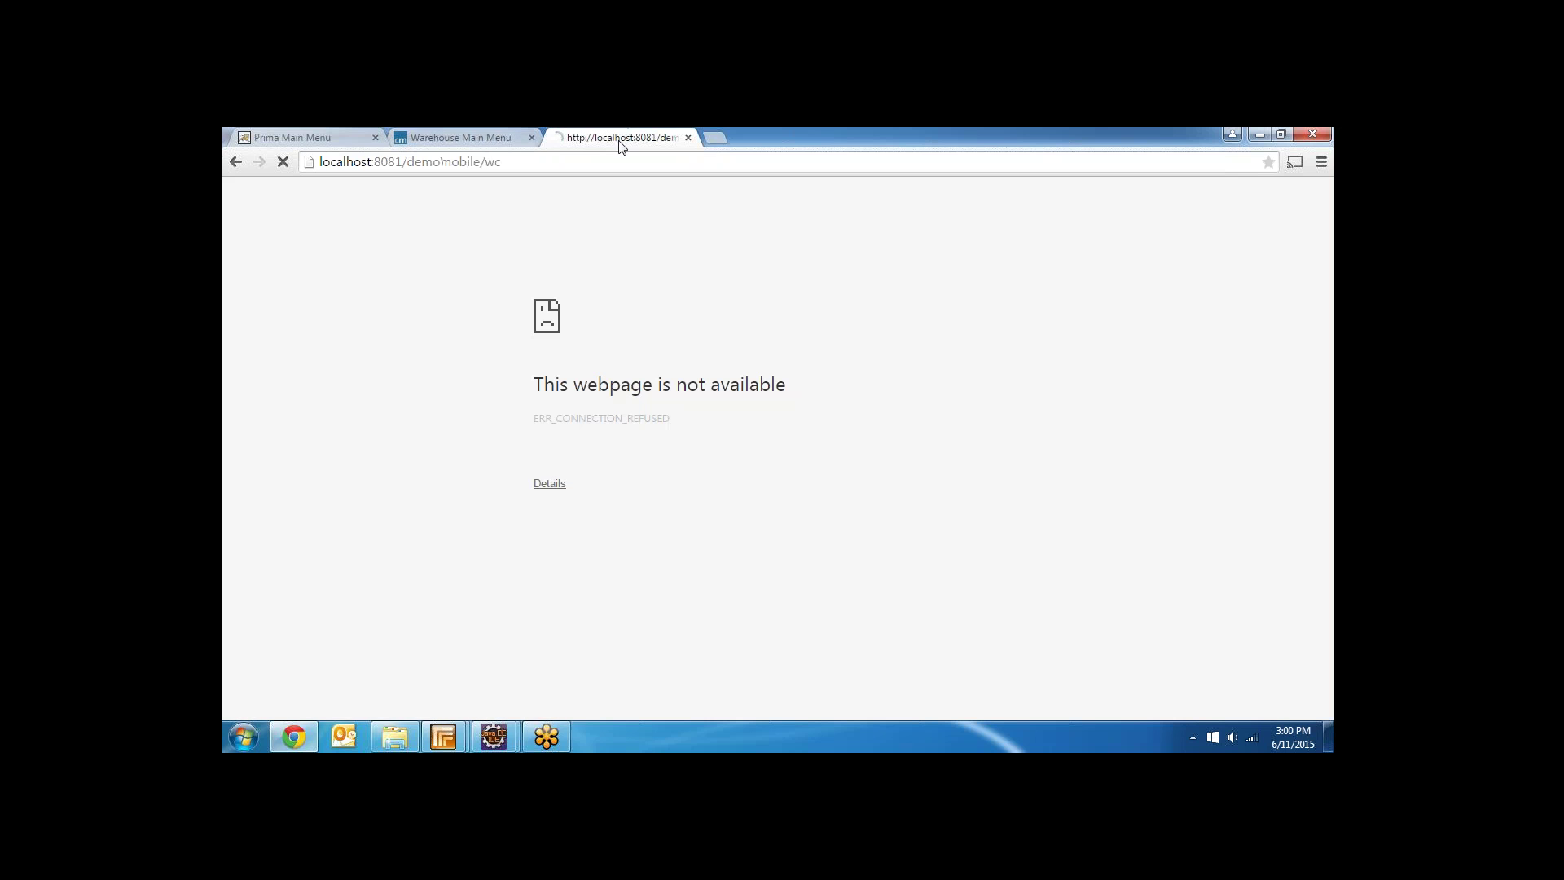
left_click(284, 161)
left_click(283, 161)
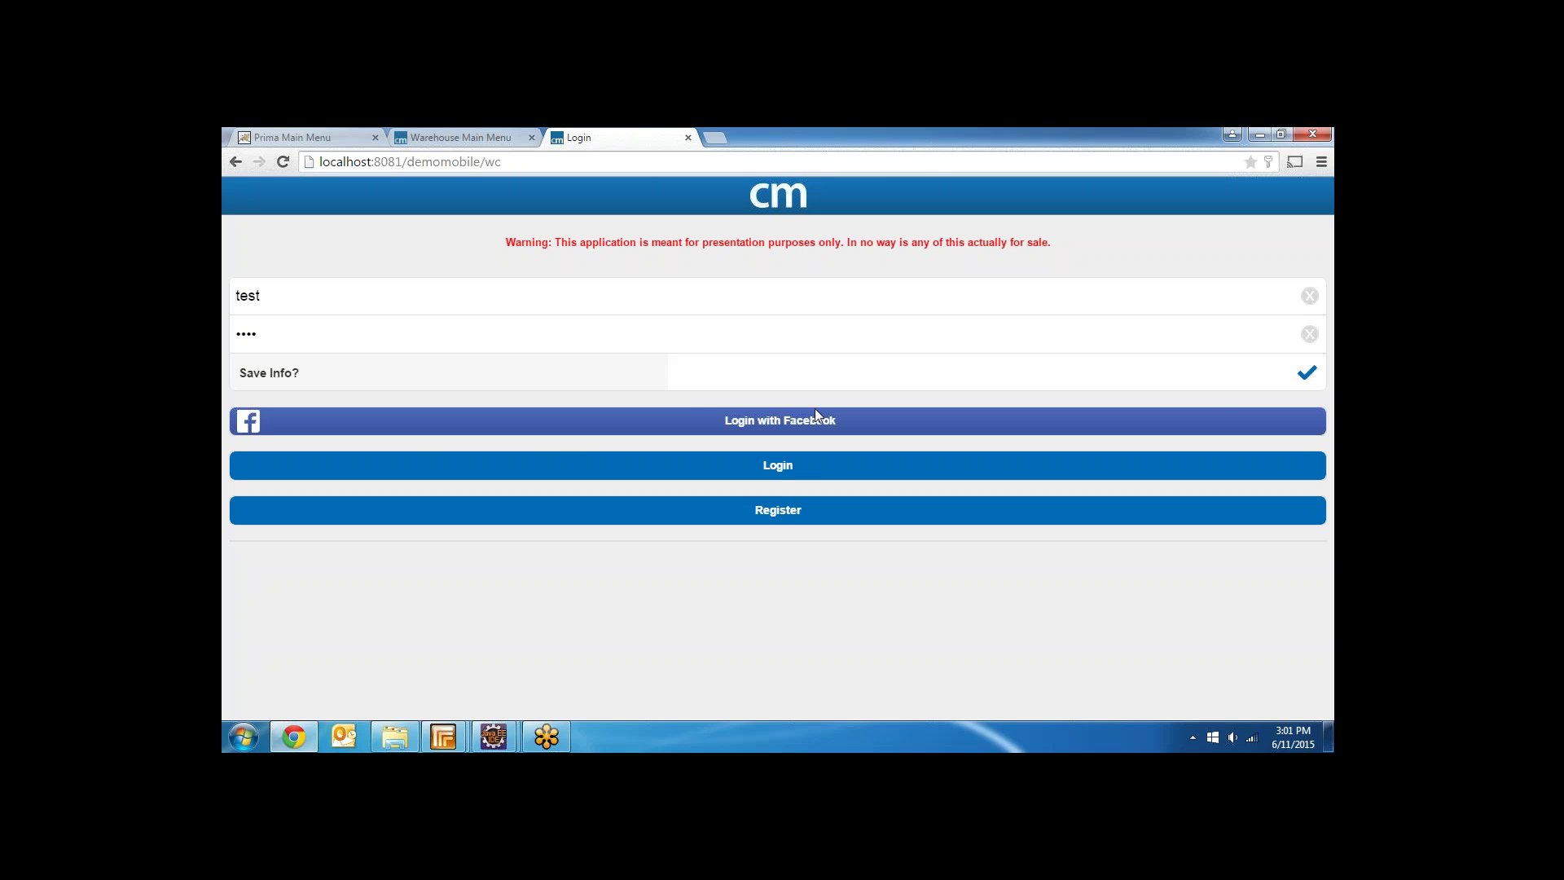
Step: Log in to the mobile application with the saved credentials and remove the Pink Drink Umbrella from the shopping cart
left_click(786, 473)
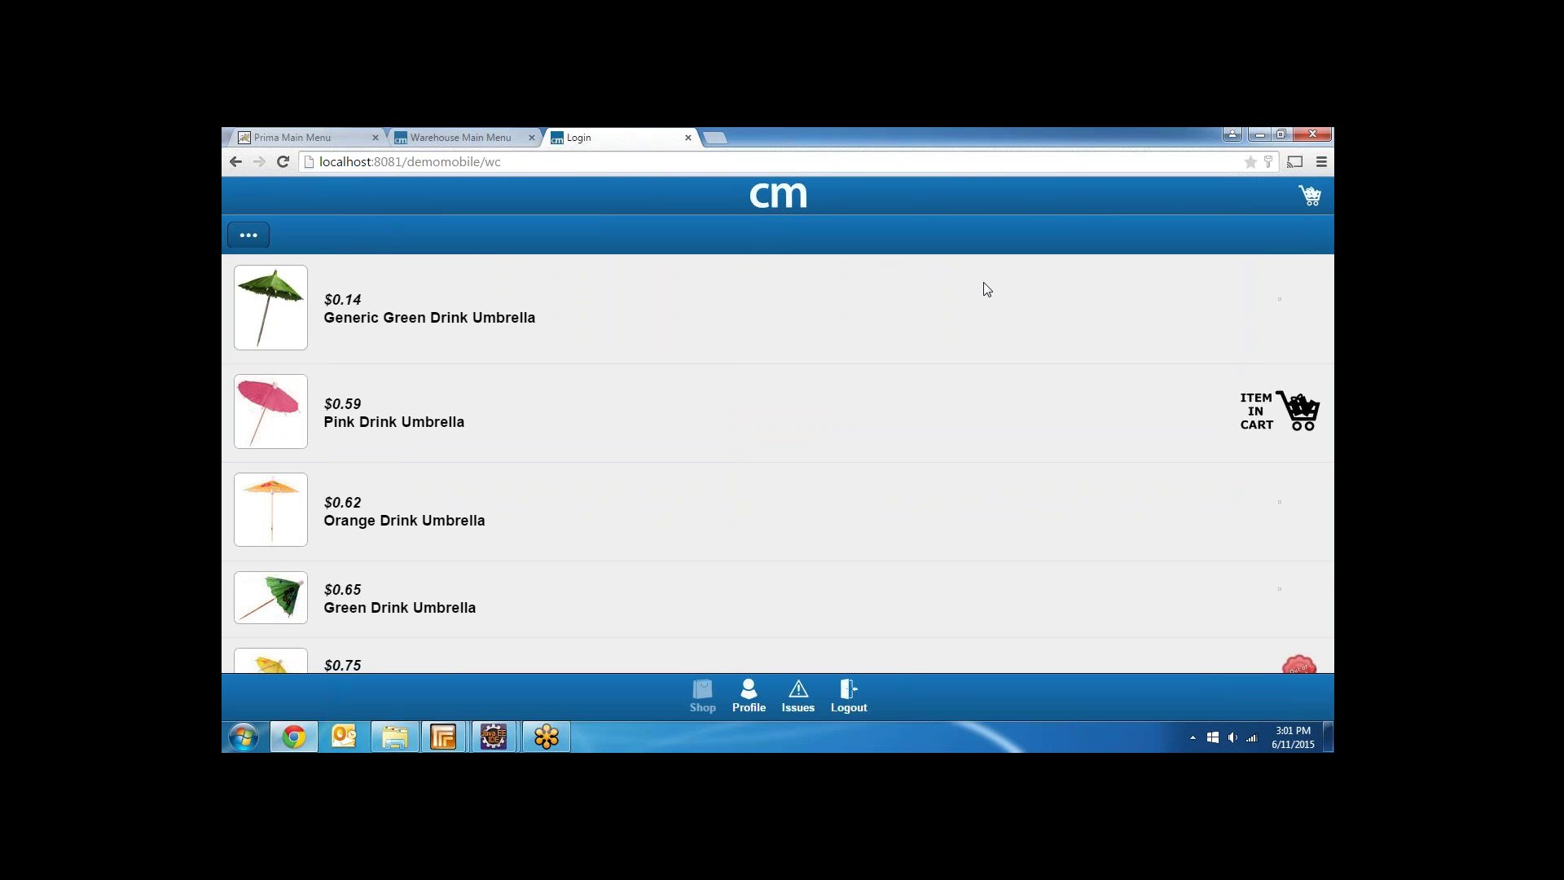
left_click(1309, 197)
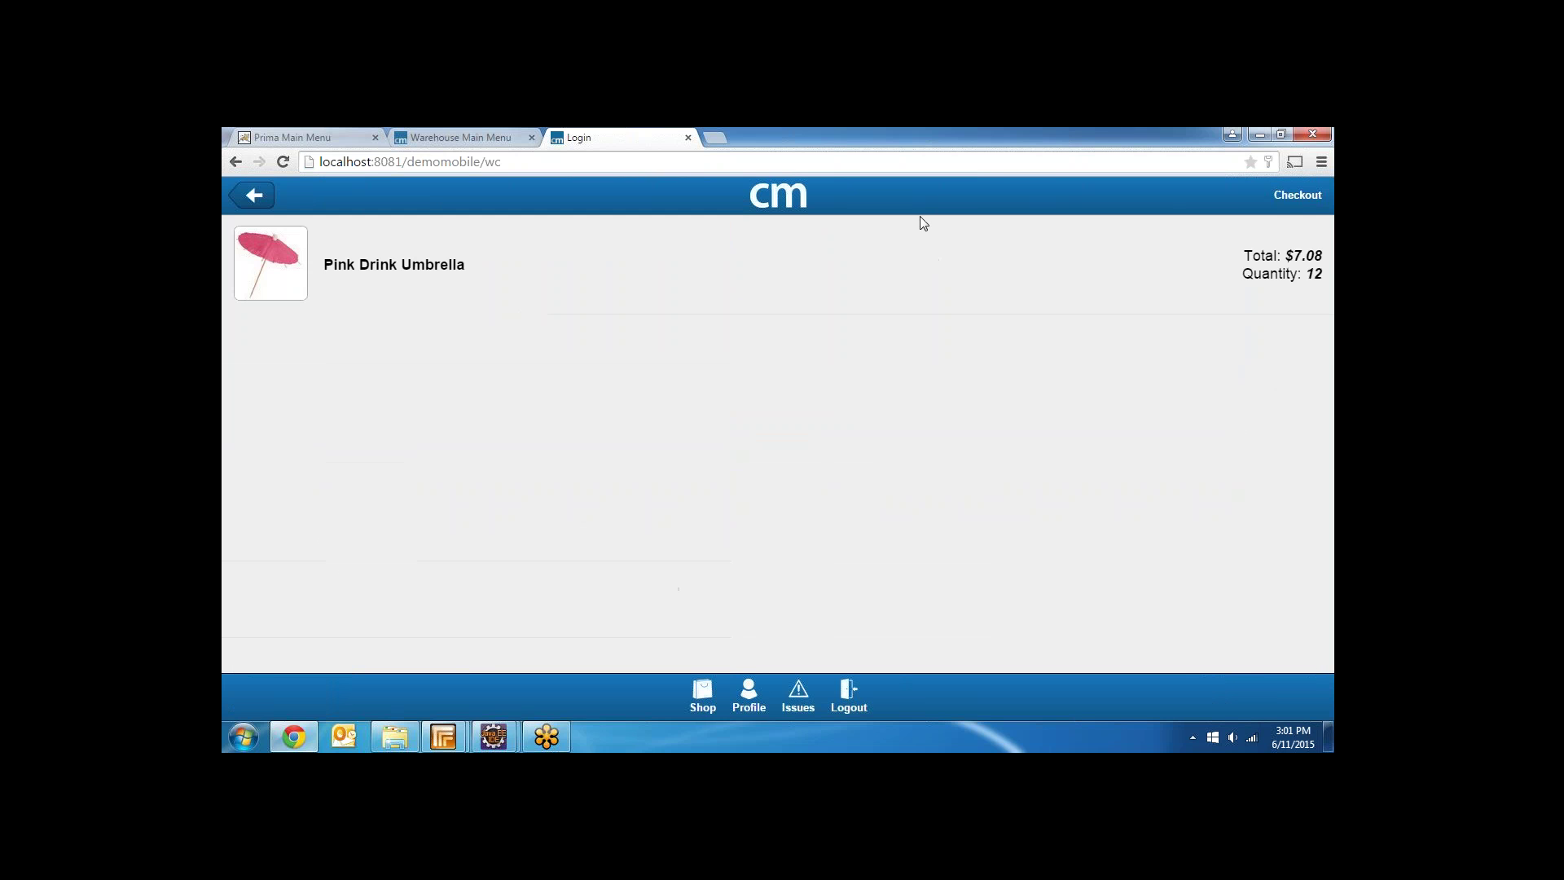
left_click(1030, 267)
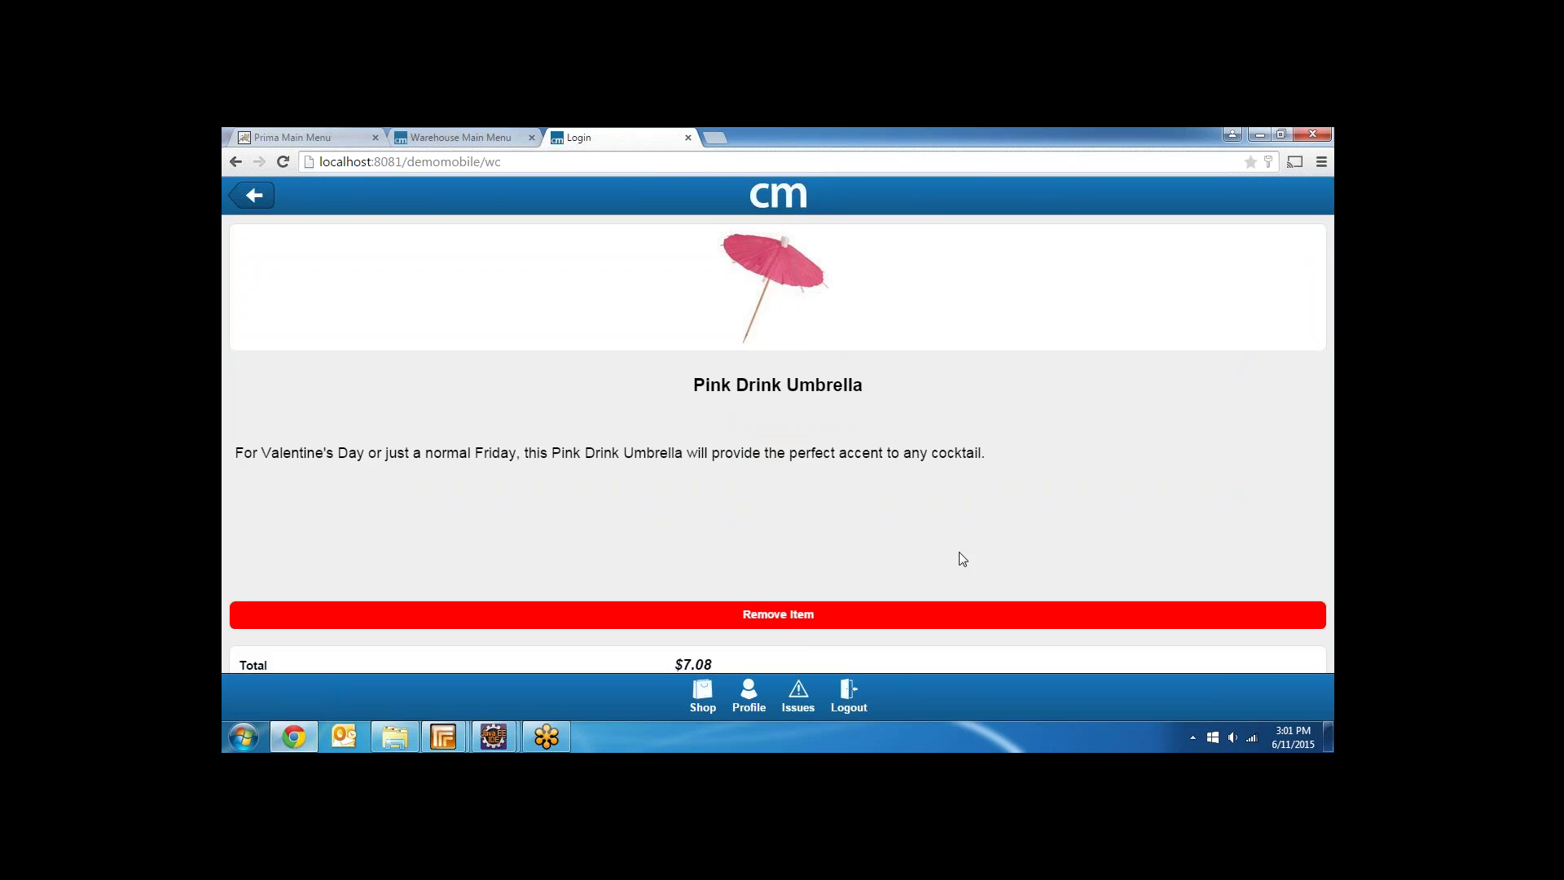
left_click(802, 602)
left_click(745, 472)
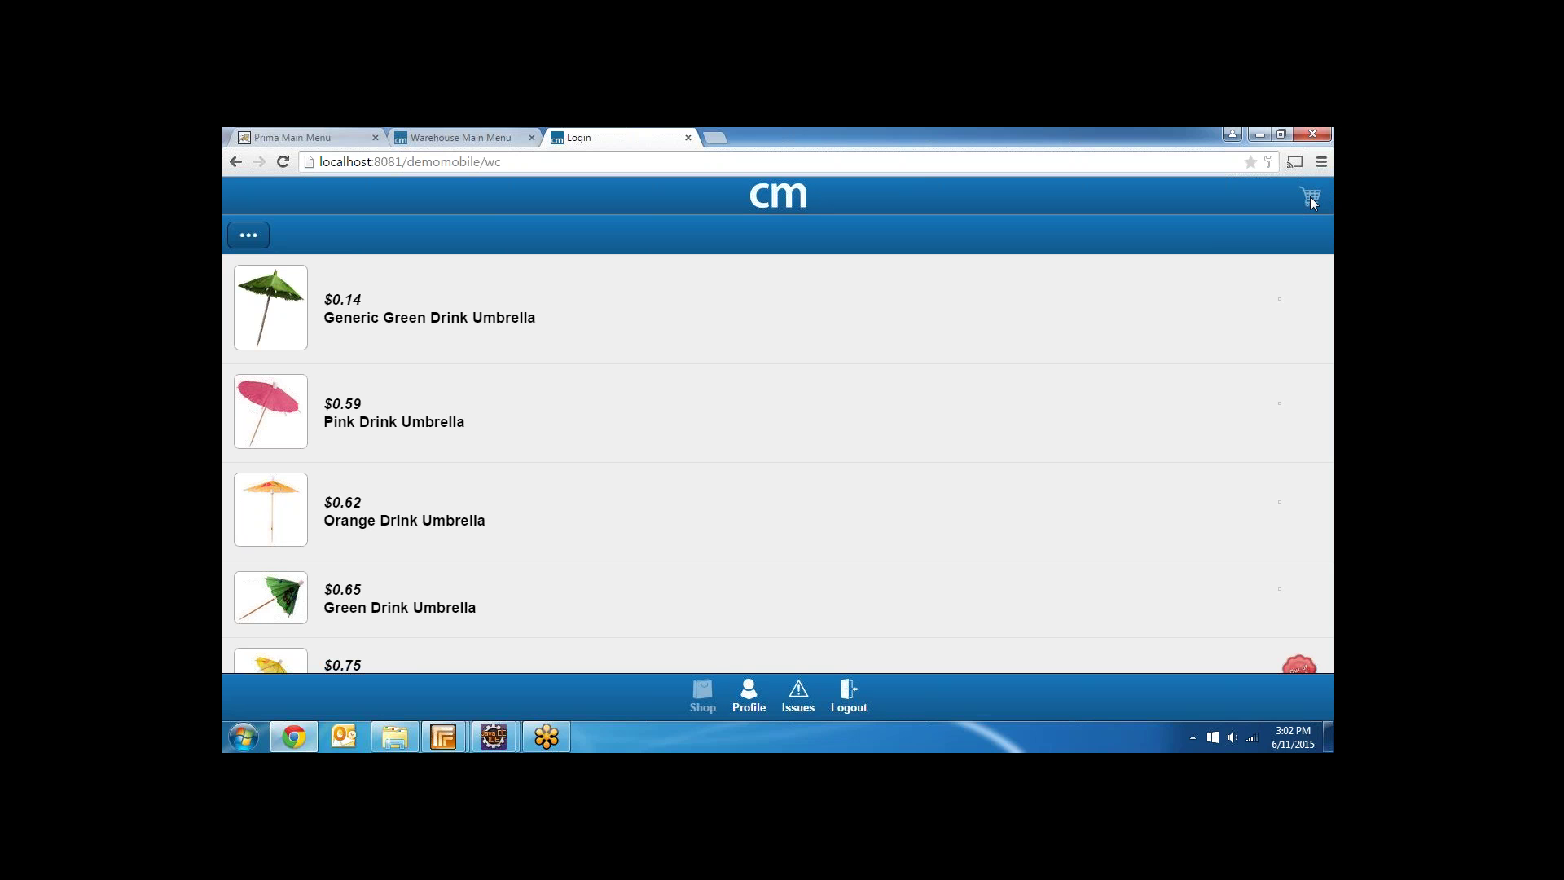
Step: Open the Generic Green Drink Umbrella from the shop's product list and add it to the cart
left_click(681, 350)
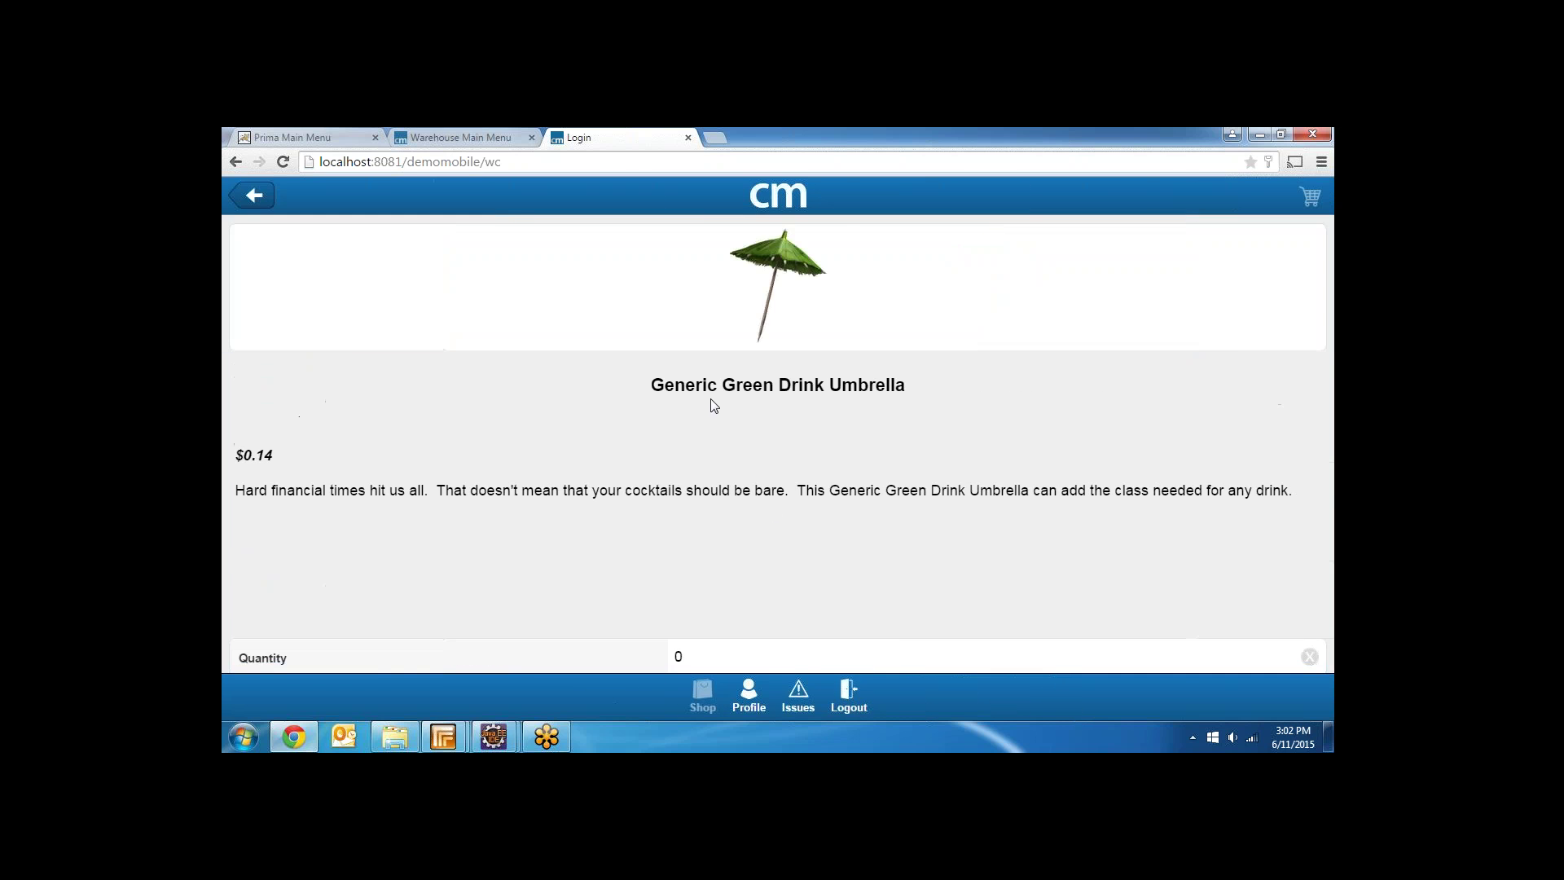
left_click_drag(744, 548, 743, 489)
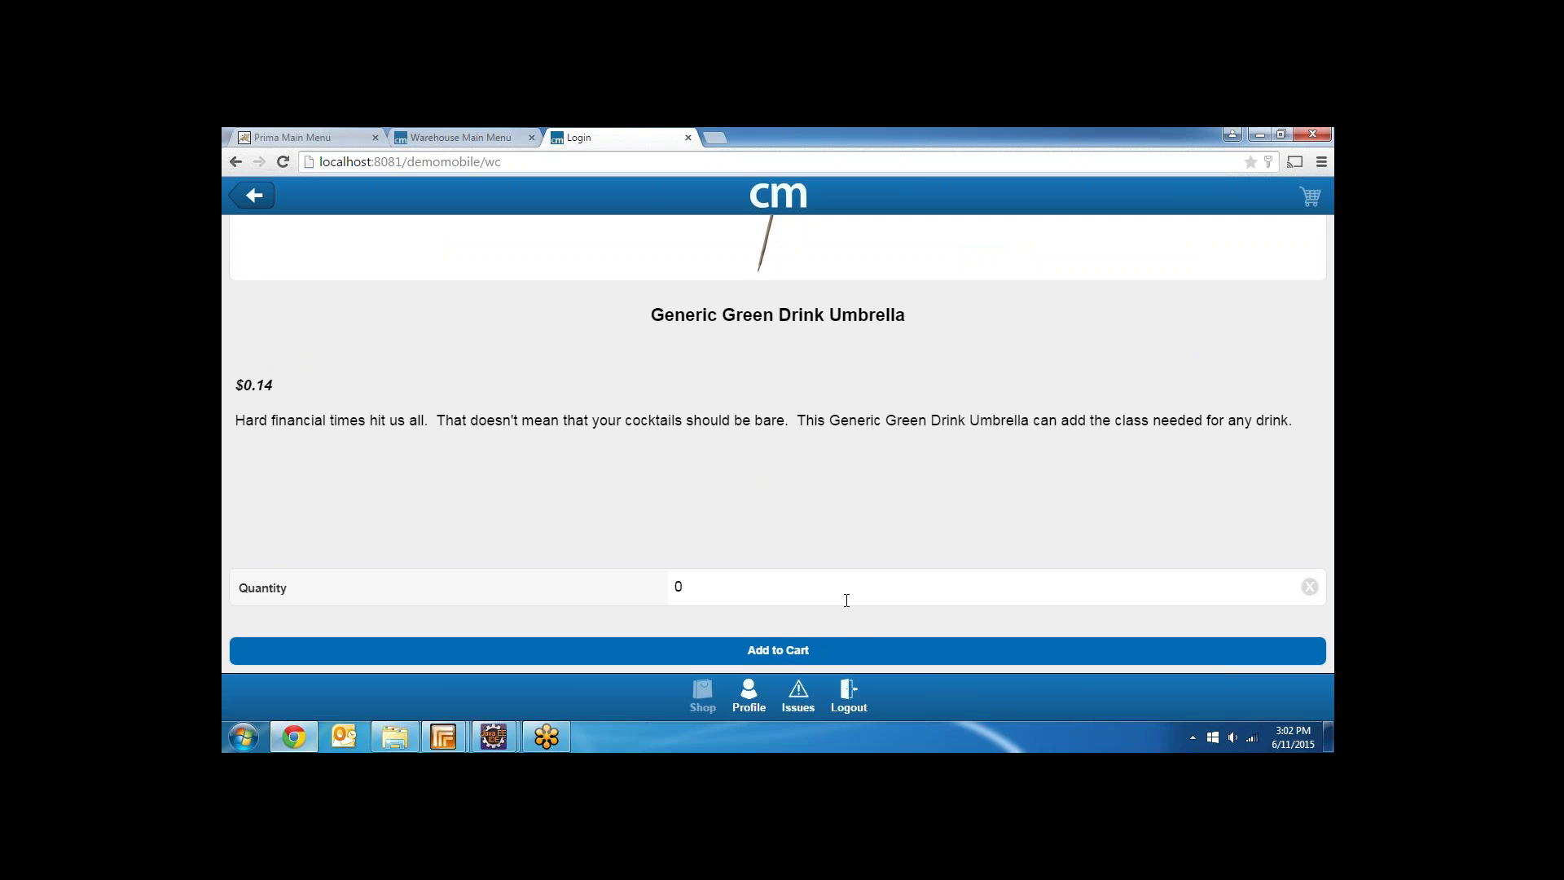
left_click(850, 651)
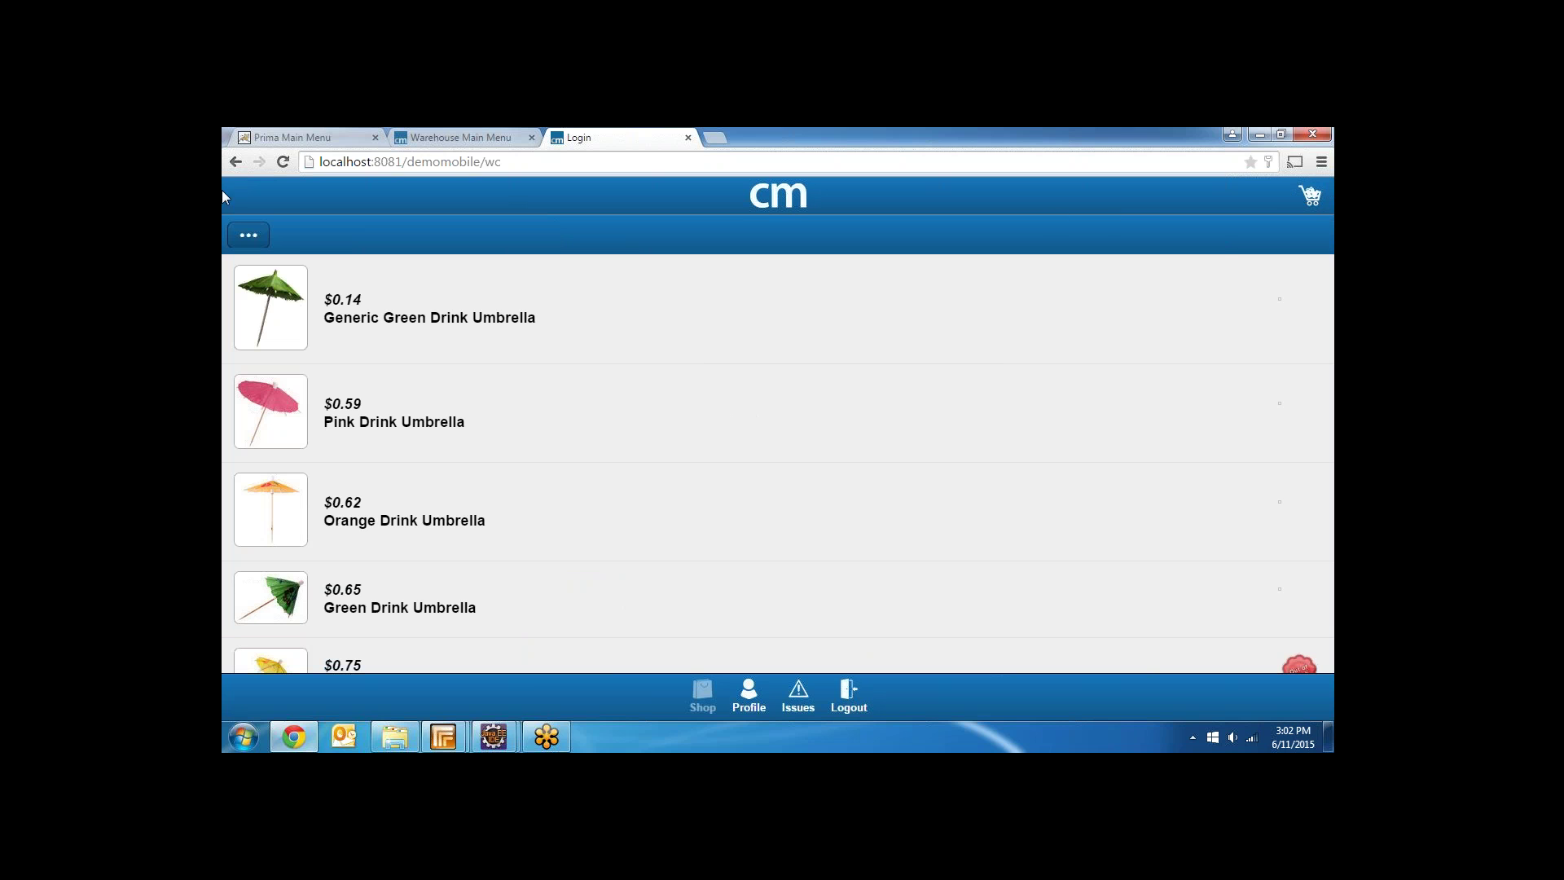
Step: Expand and collapse the shop's filter area to examine its search, price range and in-stock options
left_click(242, 235)
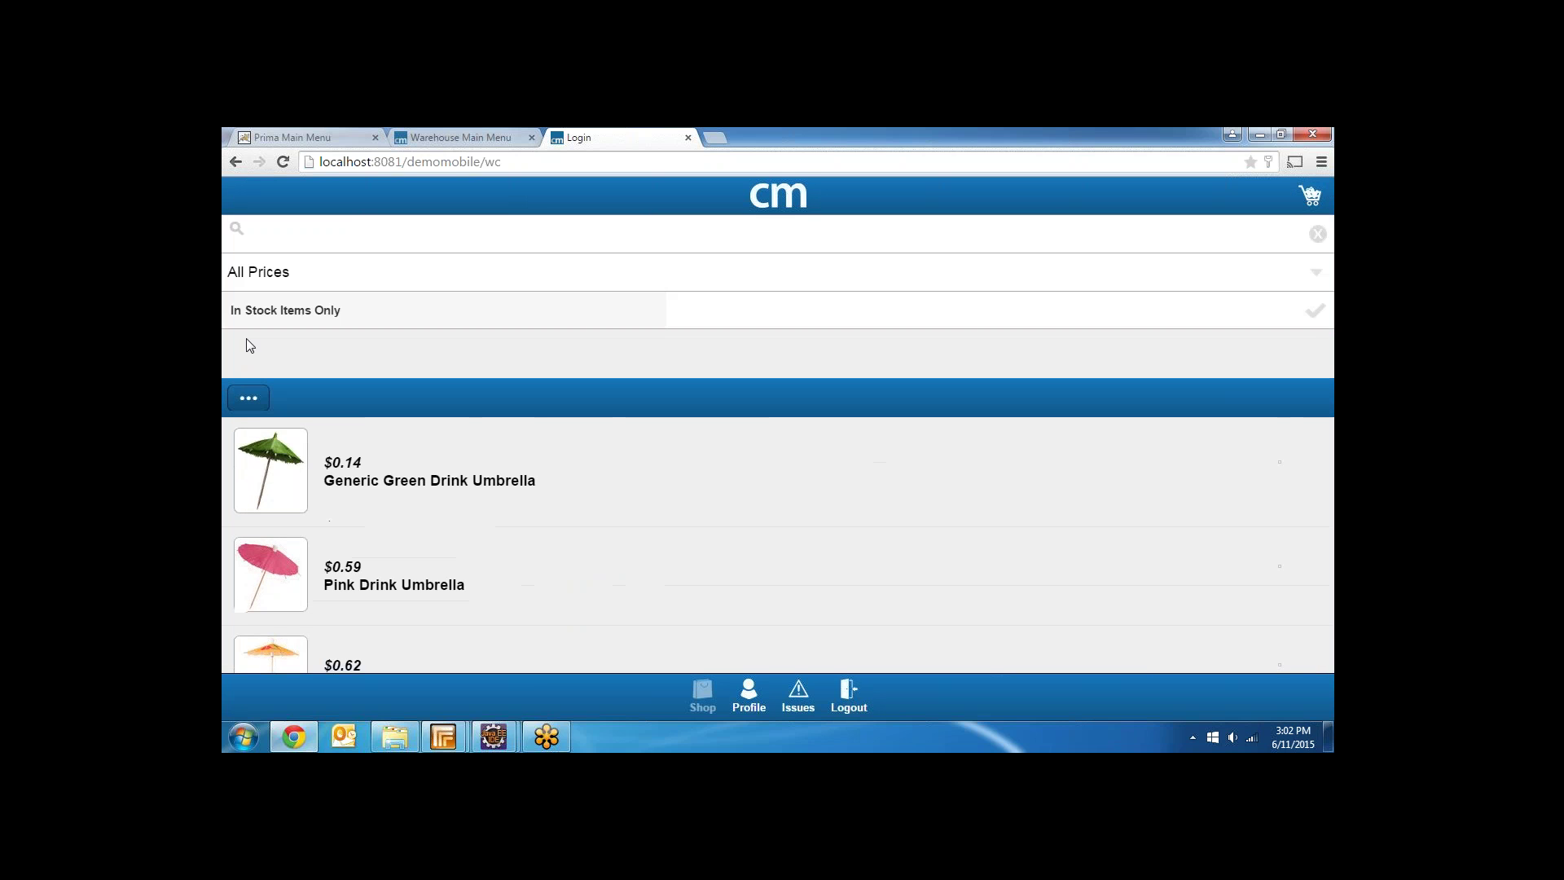
left_click(244, 397)
left_click(256, 237)
left_click(258, 401)
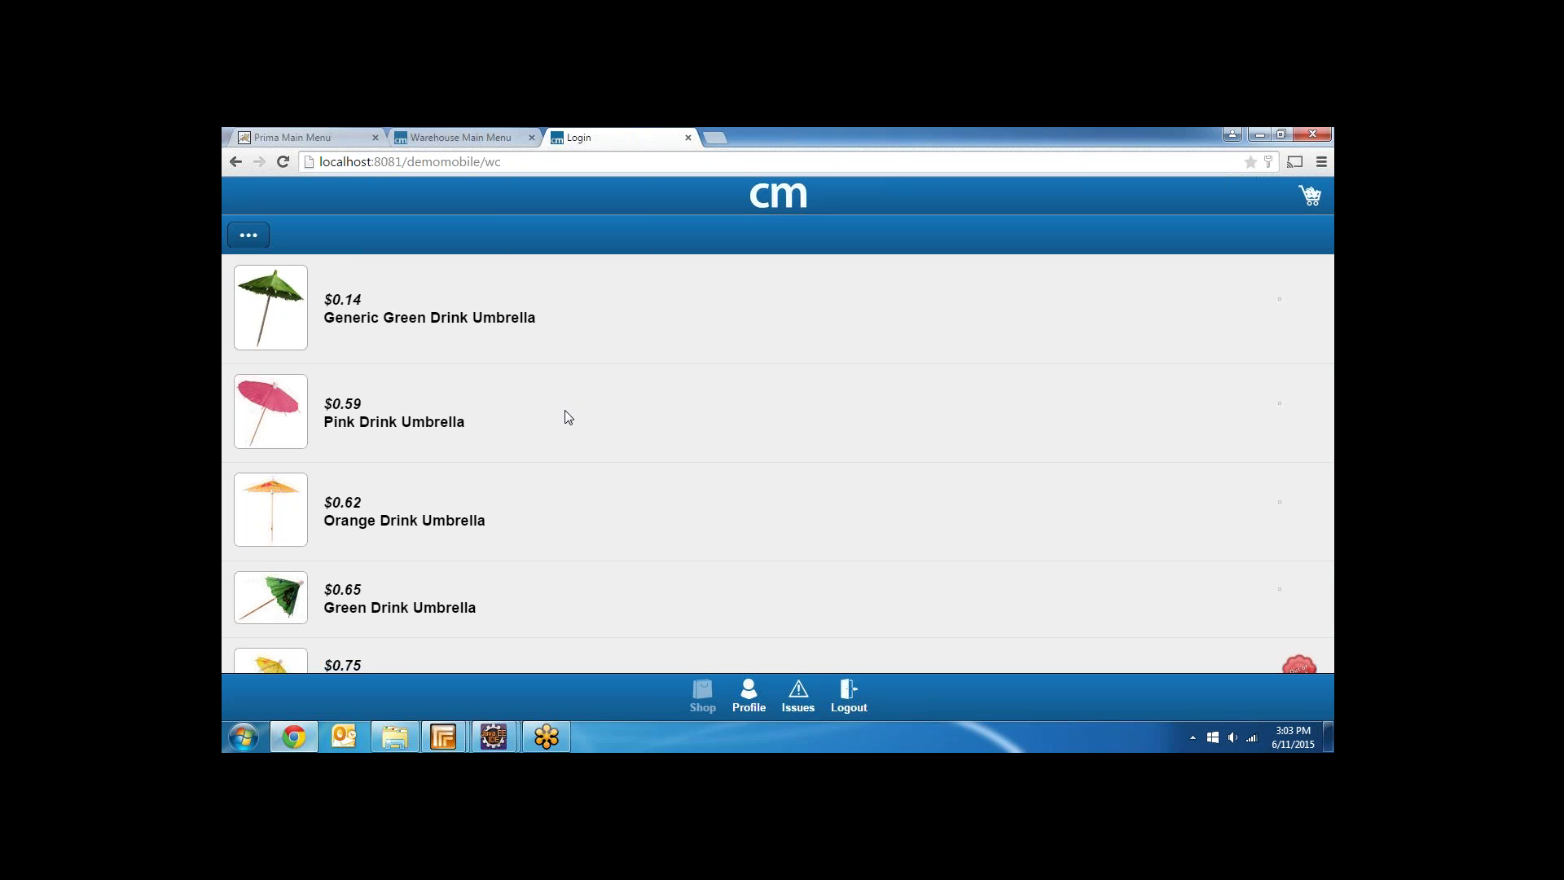
left_click(259, 235)
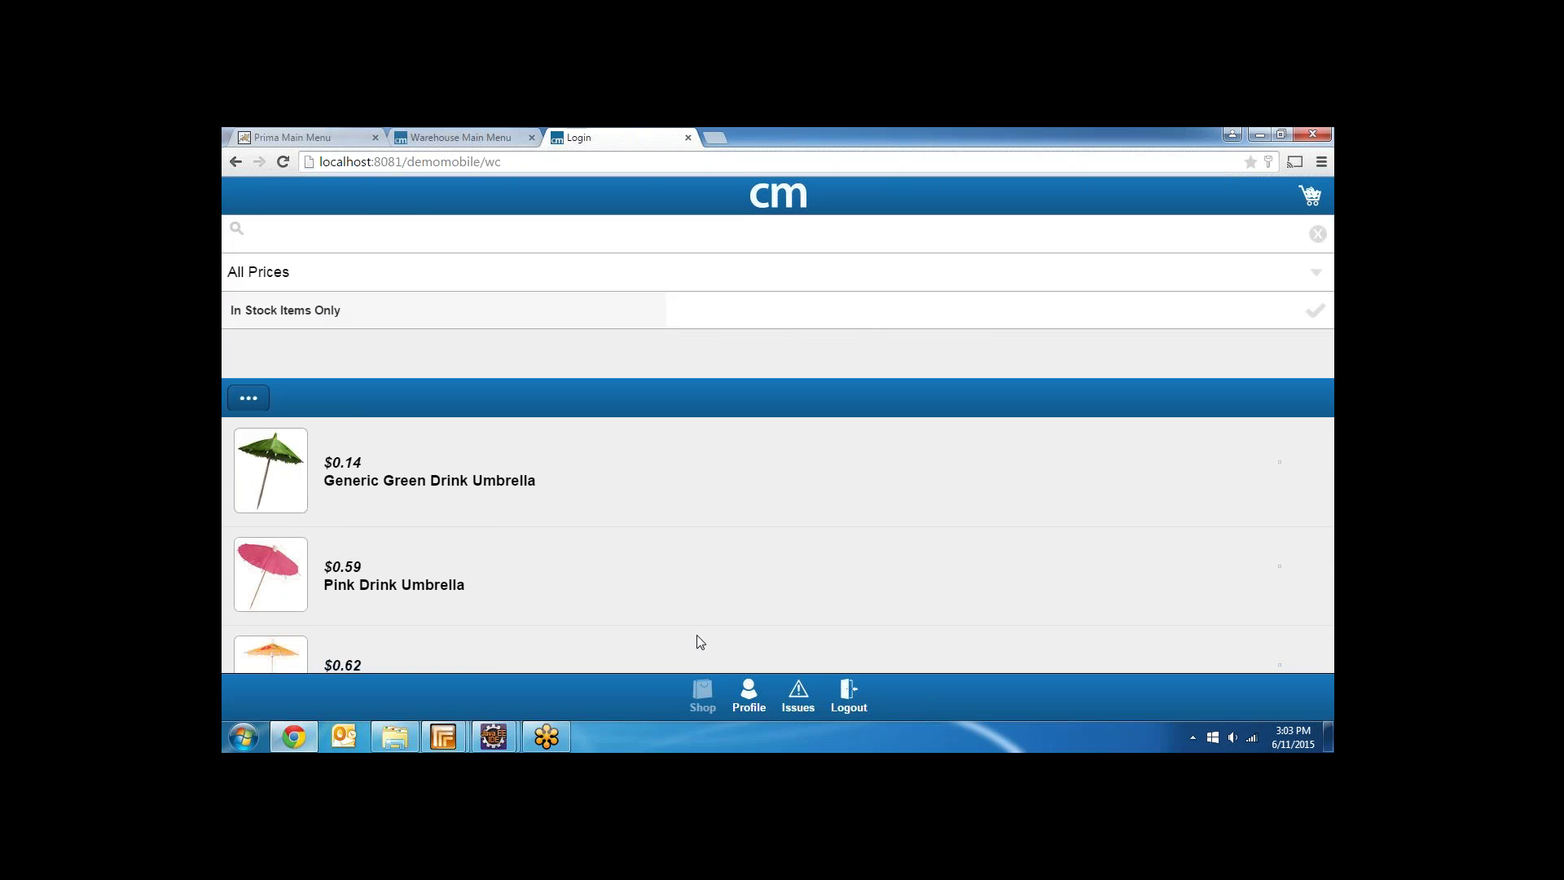
Step: View the profile details, then start a new issue for the Pink Drink Umbrella from the issues list
left_click(748, 690)
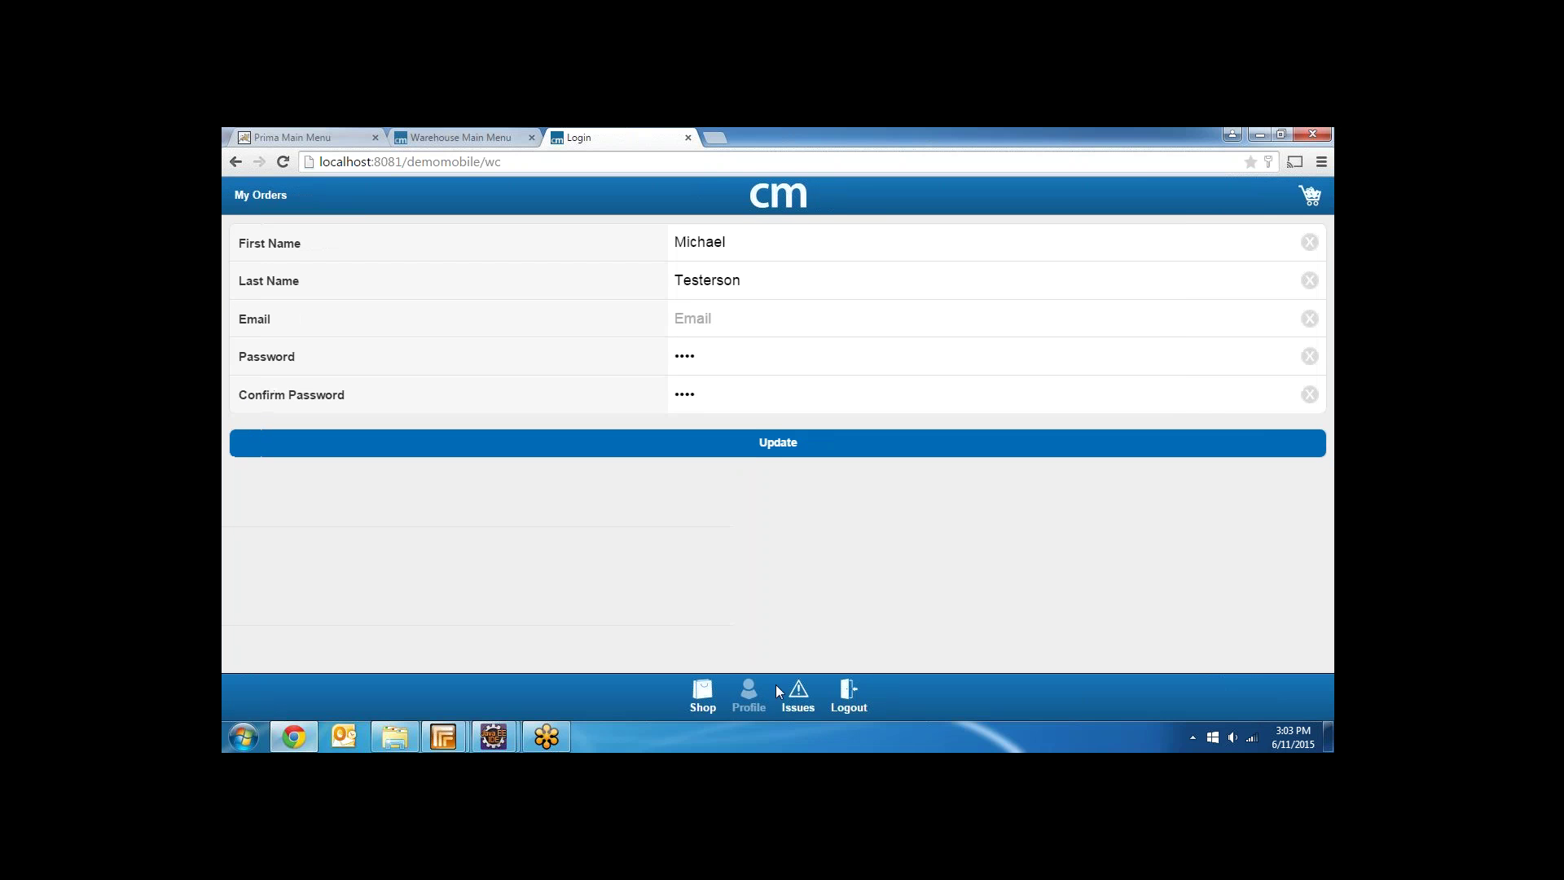
left_click(789, 699)
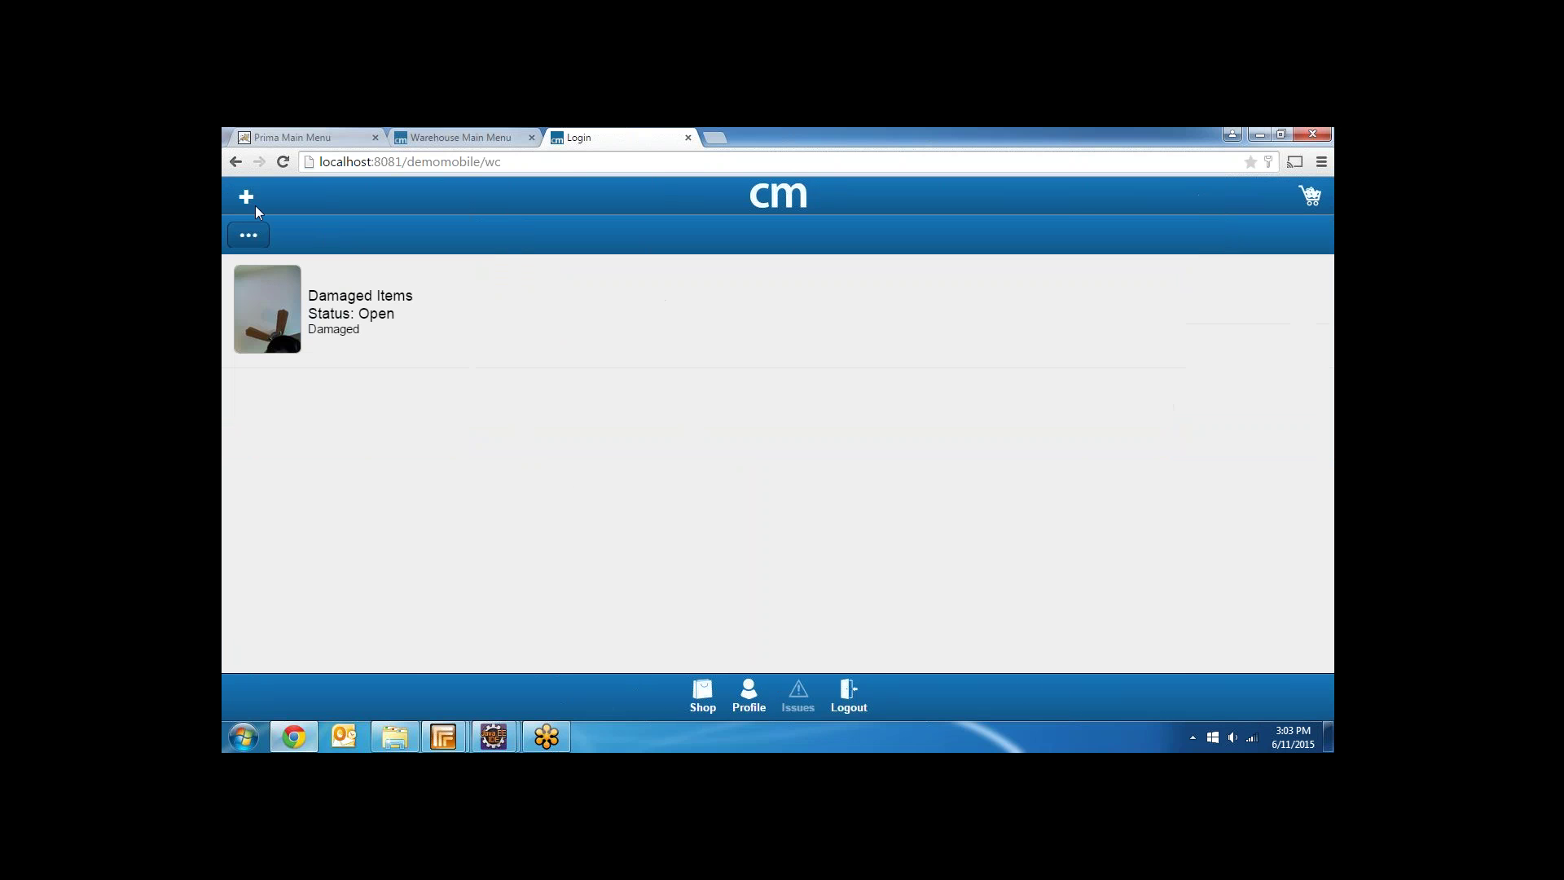
left_click(247, 197)
left_click(668, 262)
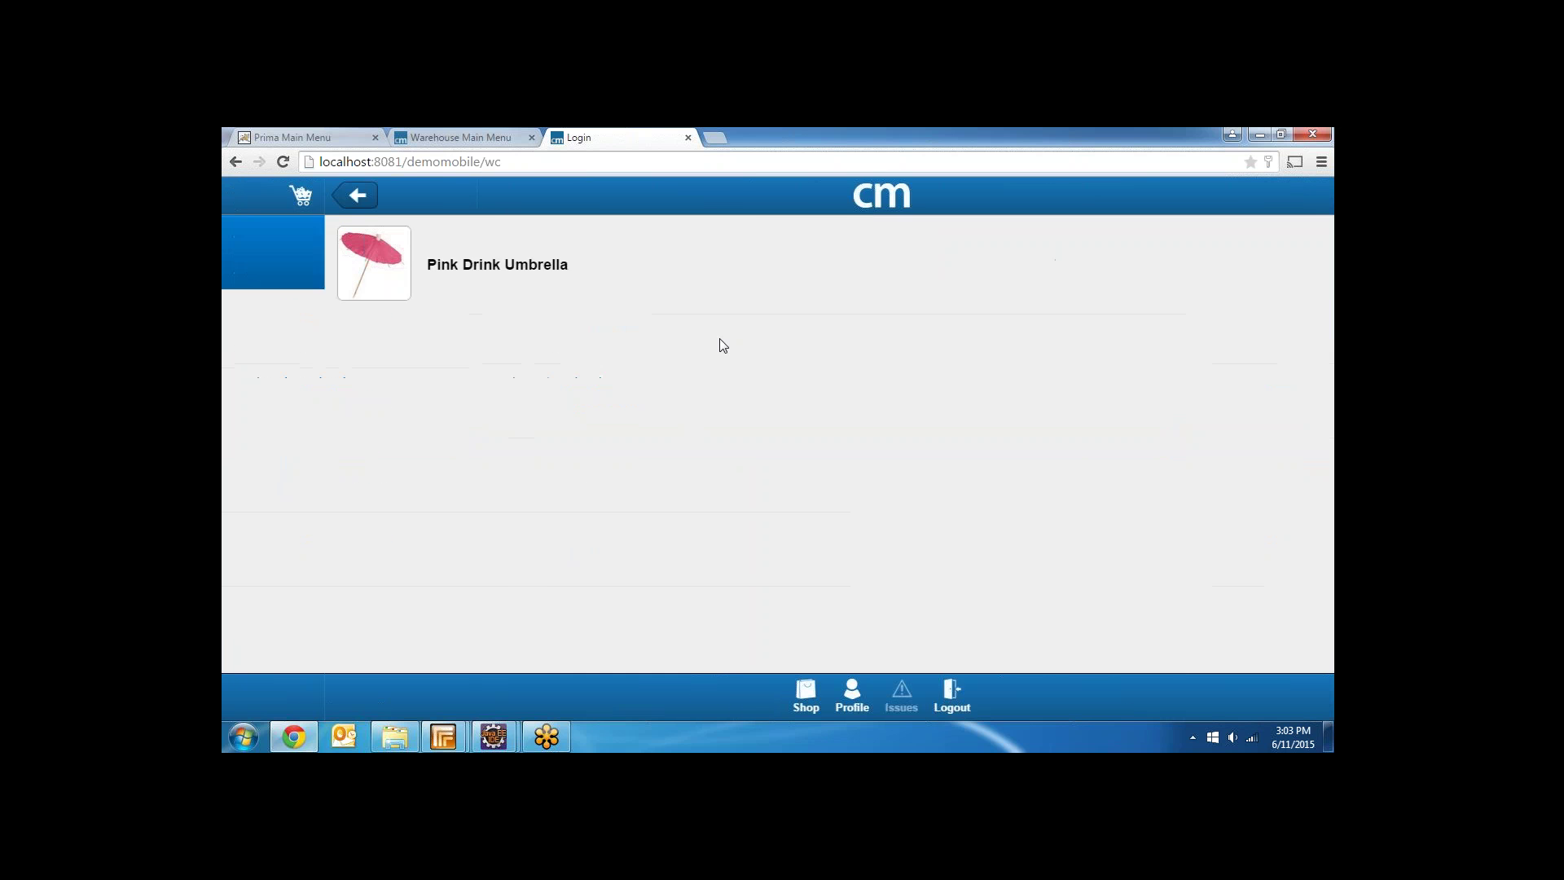
left_click(767, 290)
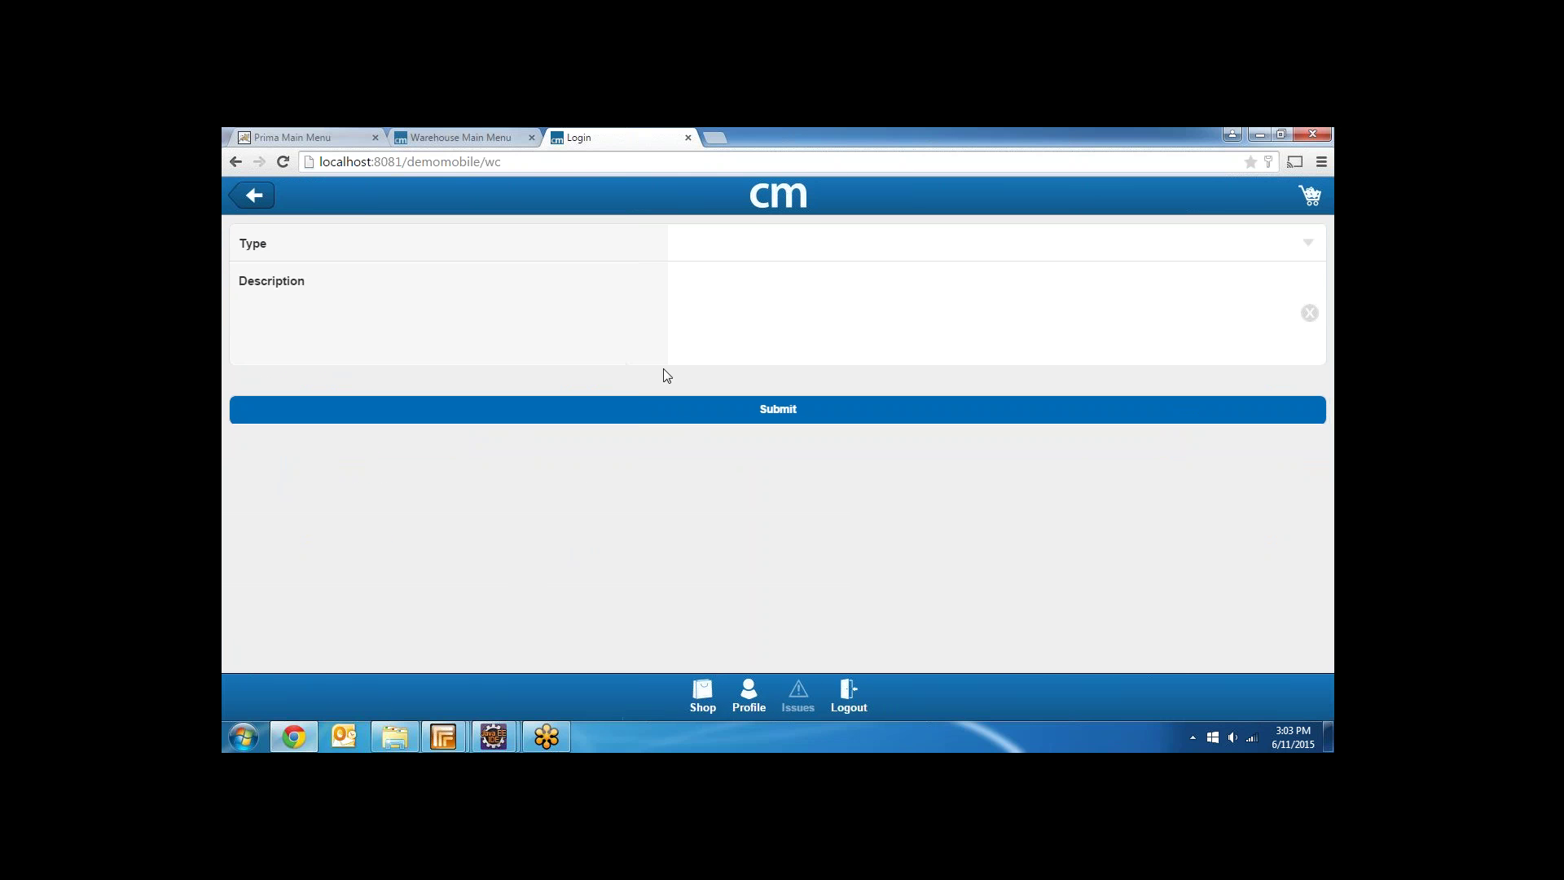
Step: Set the new issue's type to Damaged Items and select its description for entry
left_click(872, 238)
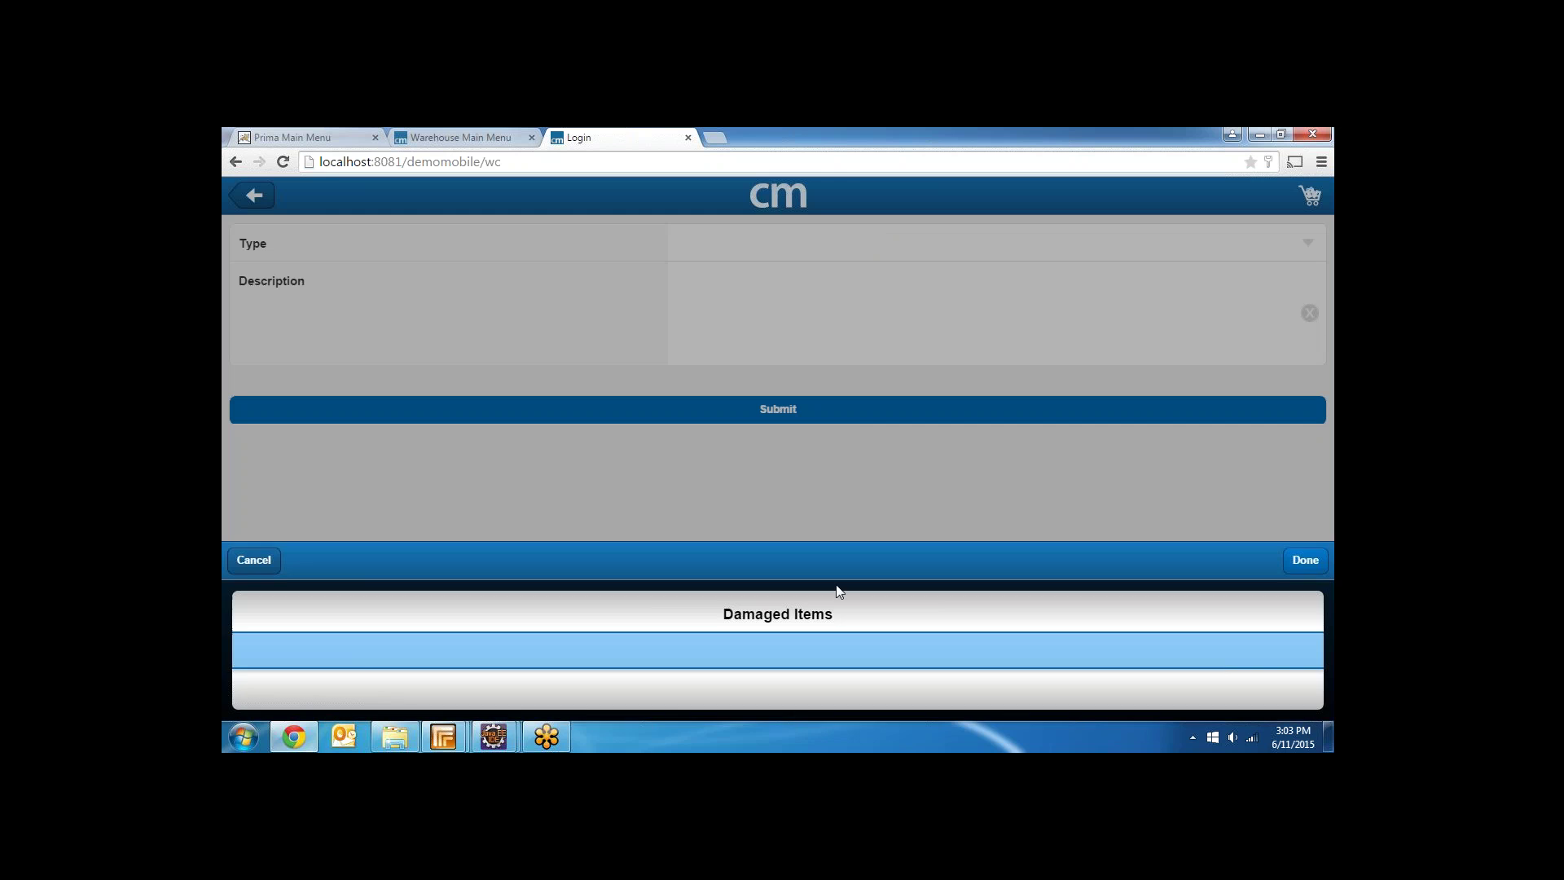
left_click(821, 621)
left_click(1301, 559)
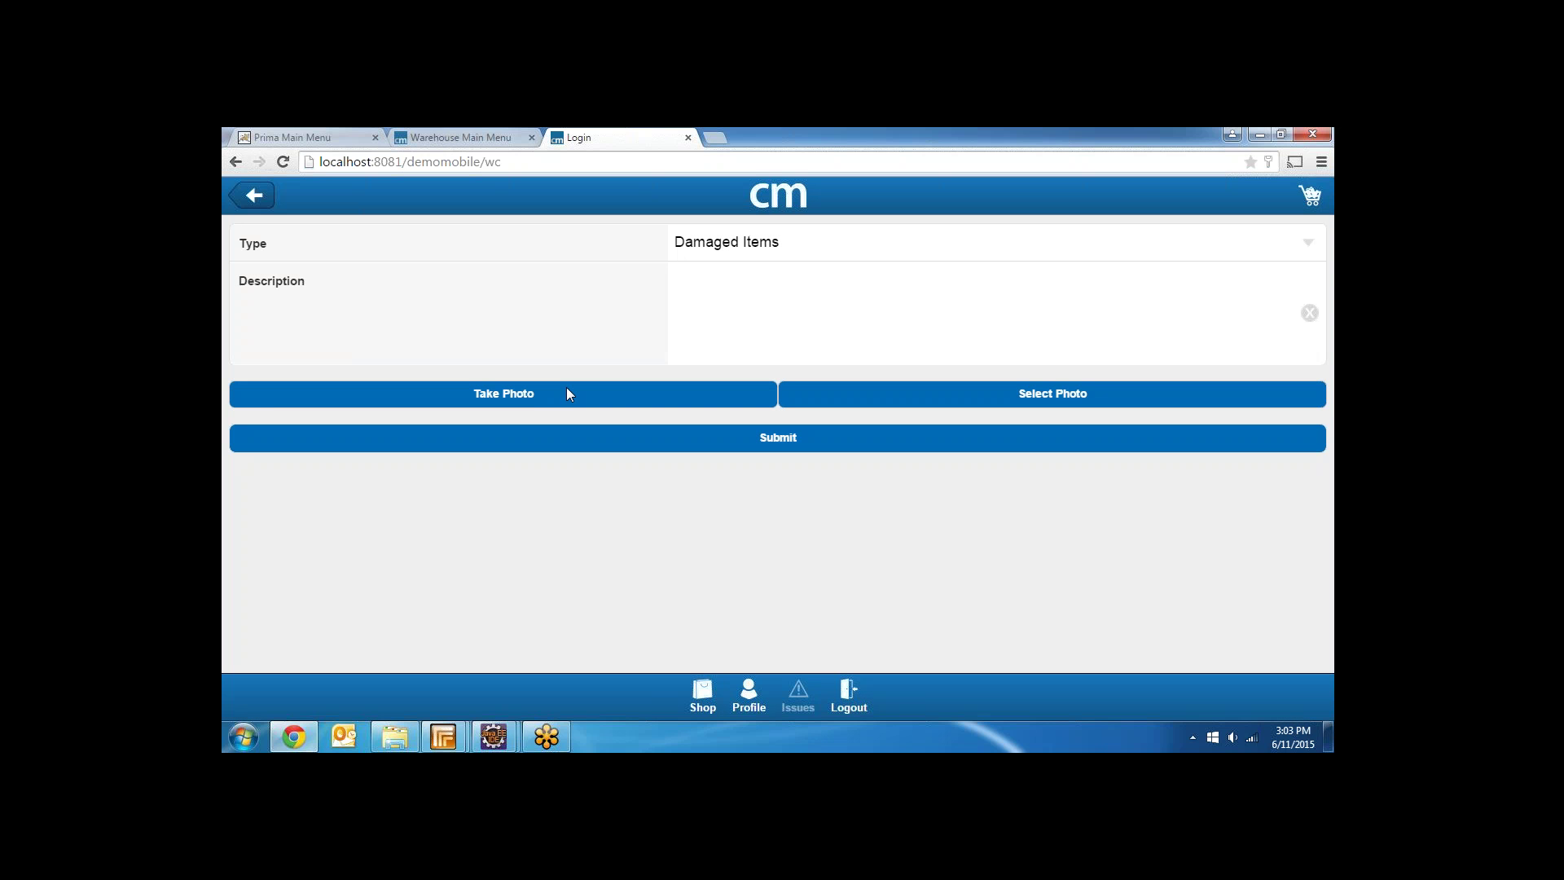
left_click(785, 297)
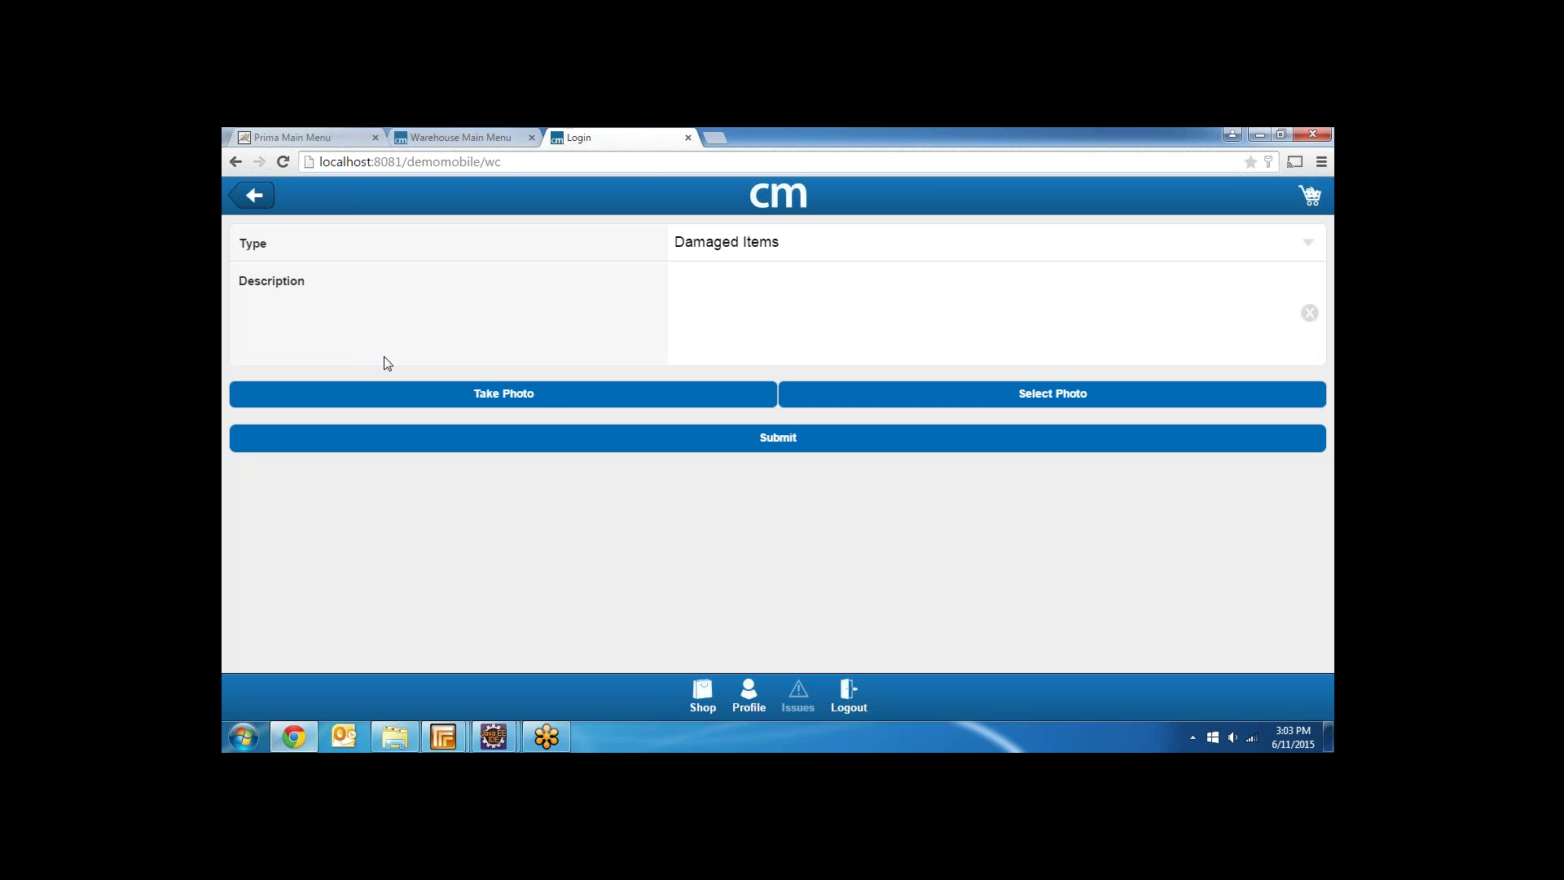